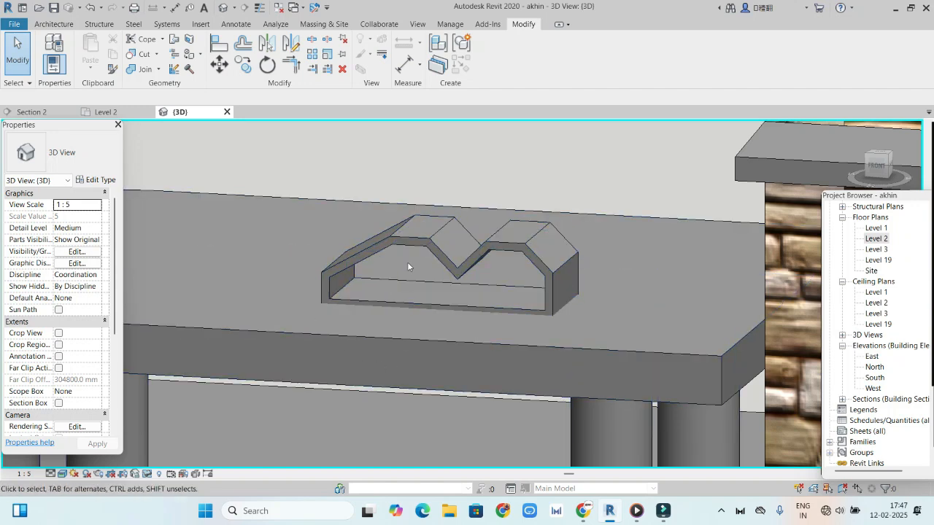
Examine the table and the open house interior in the 3D view from the front and from above
{"action": "left_click", "coordinate": [880, 164]}
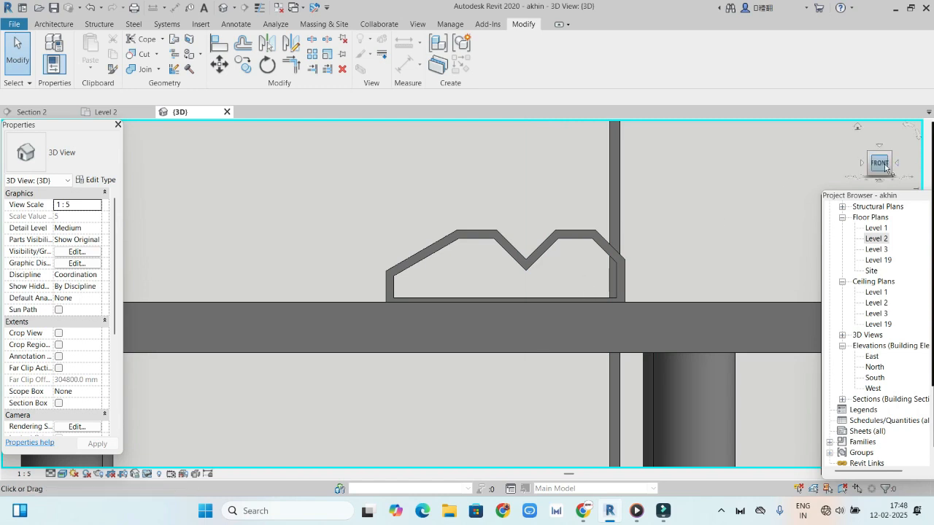
{"action": "left_click_drag", "start_coordinate": [886, 168], "coordinate": [888, 180]}
{"action": "middle_click_drag", "start_coordinate": [434, 271], "coordinate": [484, 393]}
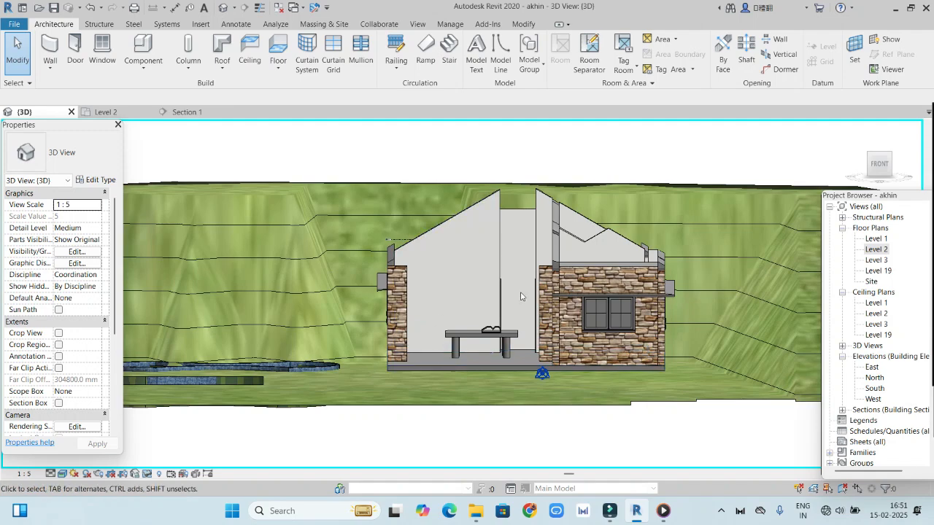
{"action": "scroll", "coordinate": [521, 296], "scroll_direction": "up", "scroll_amount": 1}
{"action": "middle_click_drag", "start_coordinate": [528, 345], "coordinate": [538, 385]}
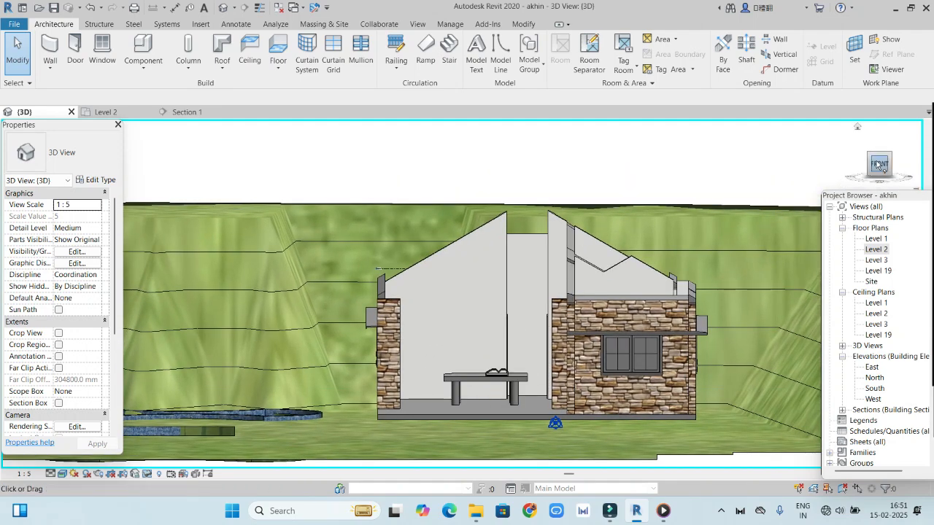
{"action": "left_click_drag", "start_coordinate": [878, 165], "coordinate": [878, 191]}
{"action": "middle_click_drag", "start_coordinate": [478, 393], "coordinate": [491, 345]}
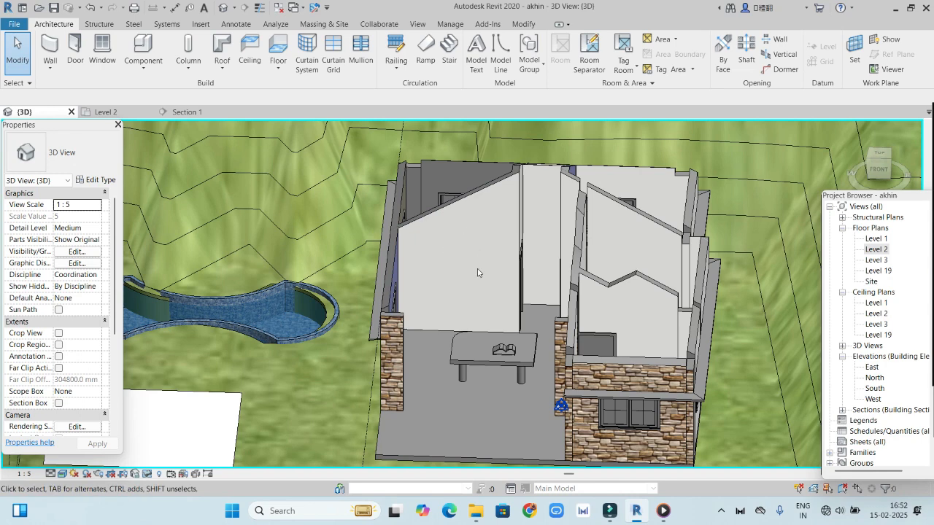
Create an in-place model in the Furniture category named WM from the Level 2 floor plan
{"action": "double_click", "coordinate": [877, 250]}
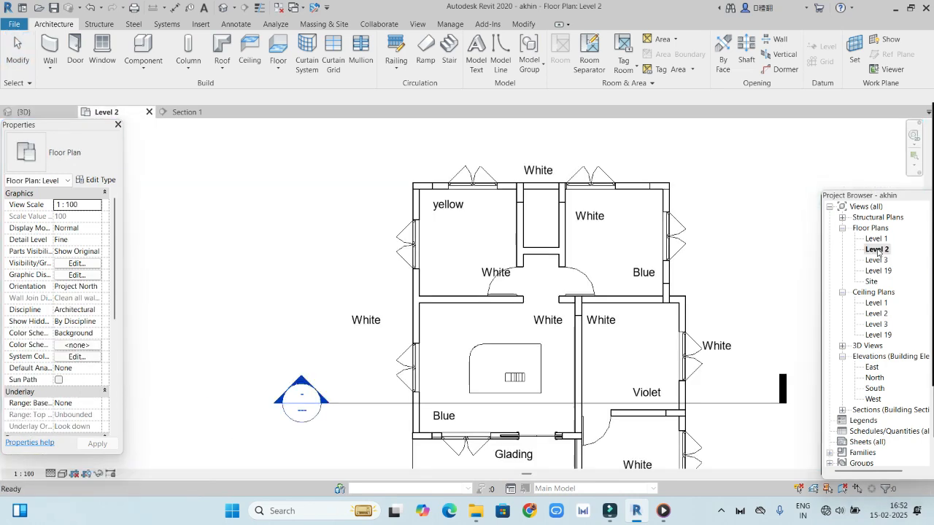
{"action": "middle_click_drag", "start_coordinate": [538, 316], "coordinate": [452, 306]}
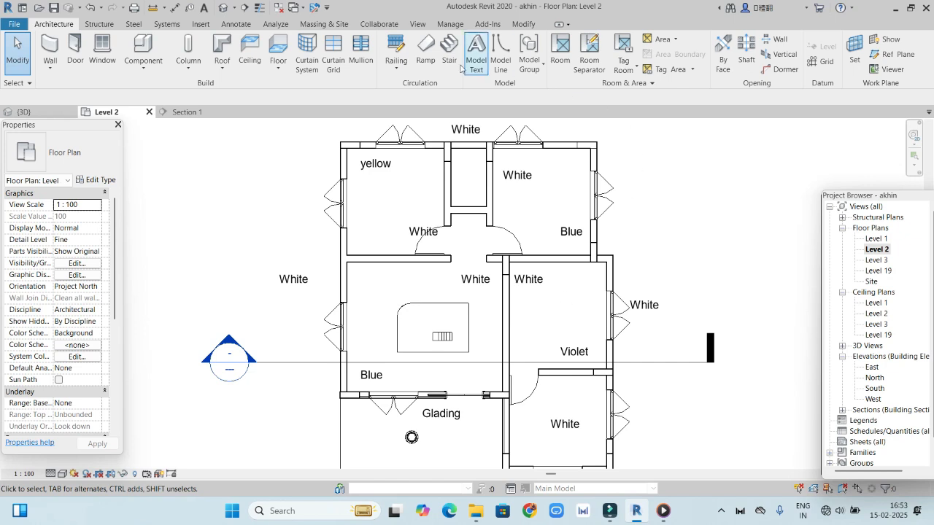
{"action": "left_click", "coordinate": [150, 70]}
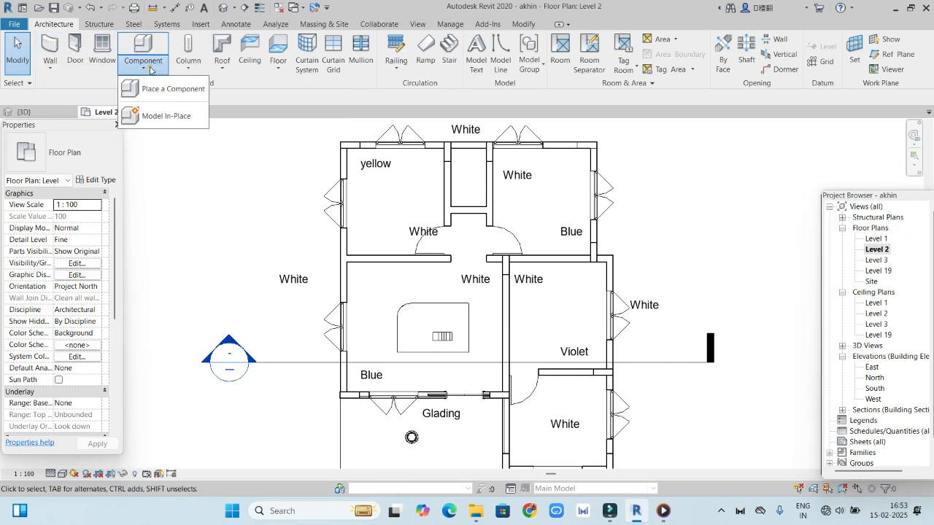
{"action": "left_click", "coordinate": [173, 124]}
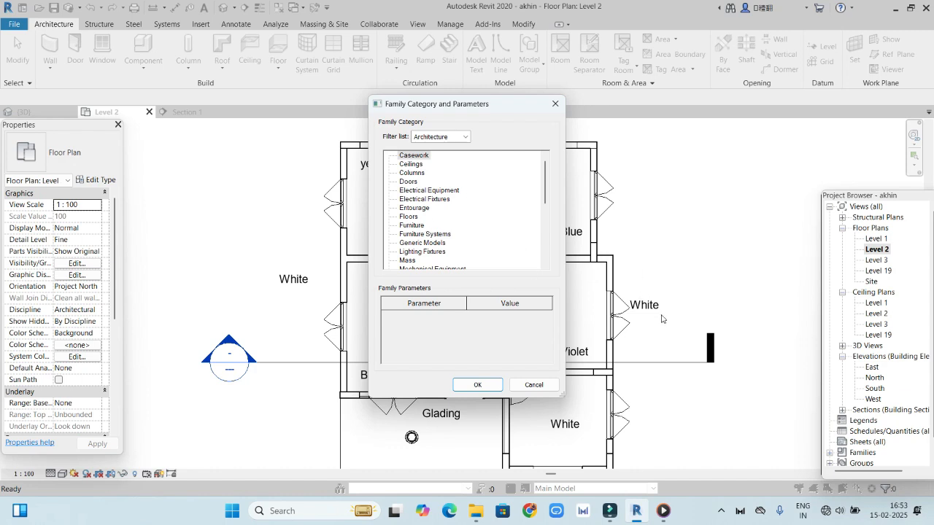
{"action": "scroll", "coordinate": [540, 267], "scroll_direction": "down", "scroll_amount": 1}
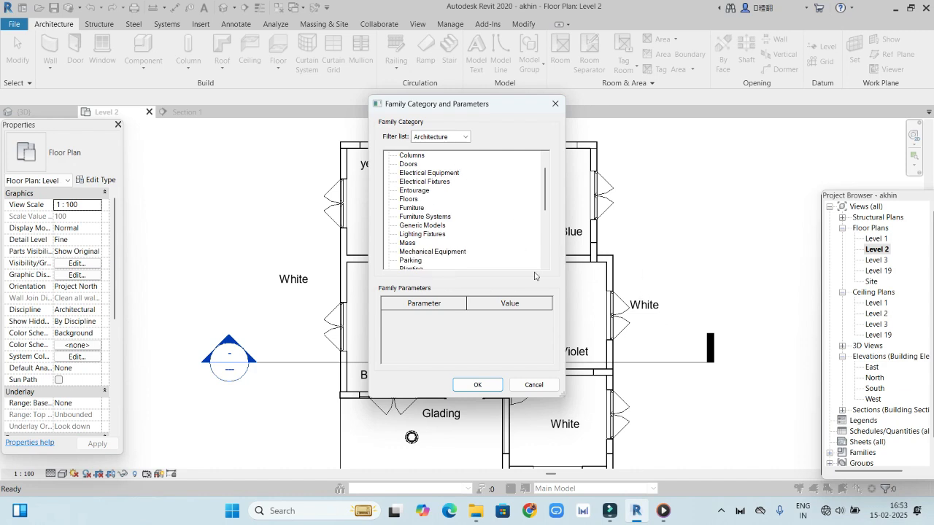
{"action": "left_click", "coordinate": [411, 208]}
{"action": "left_click", "coordinate": [477, 384]}
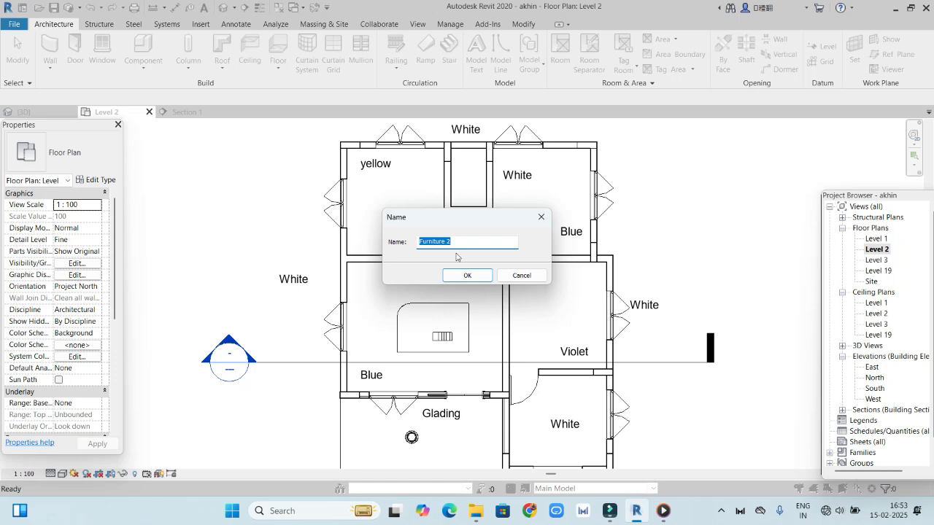
{"action": "key", "text": "BackSpace"}
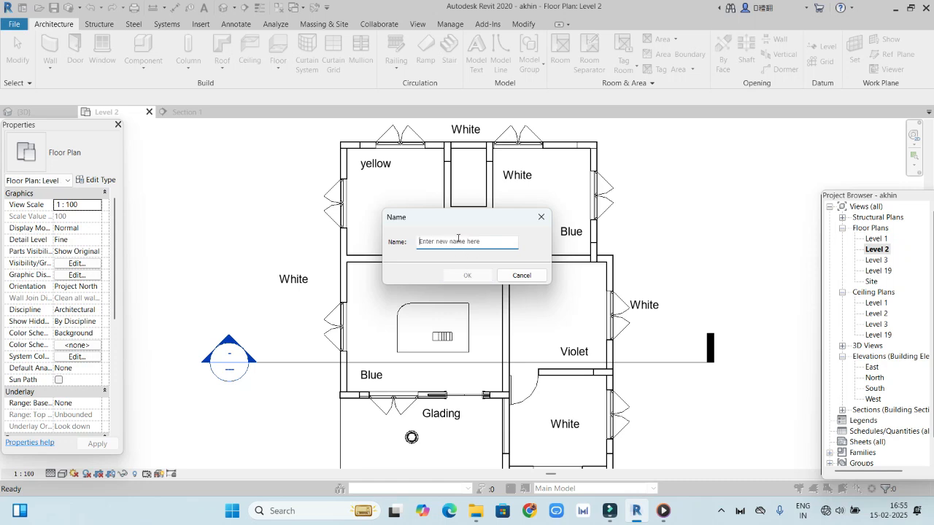
{"action": "type", "text": "WM"}
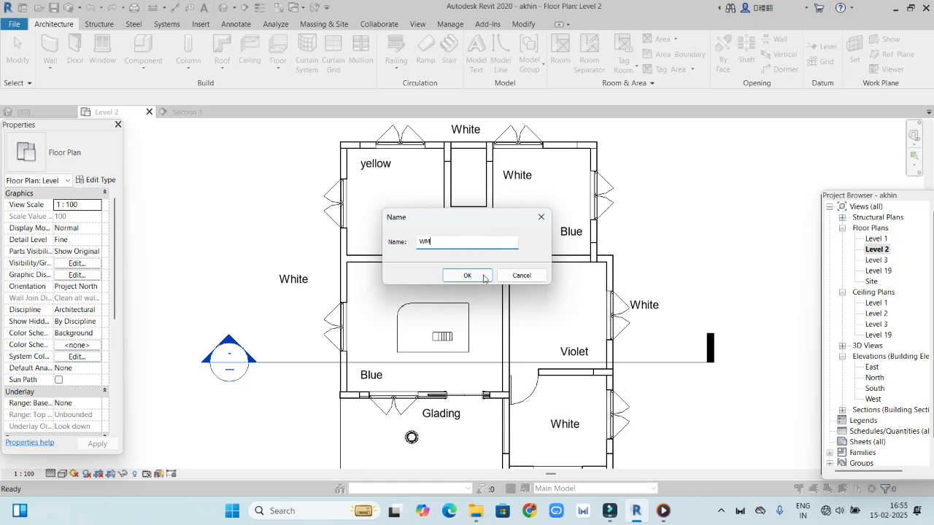
{"action": "left_click", "coordinate": [467, 276]}
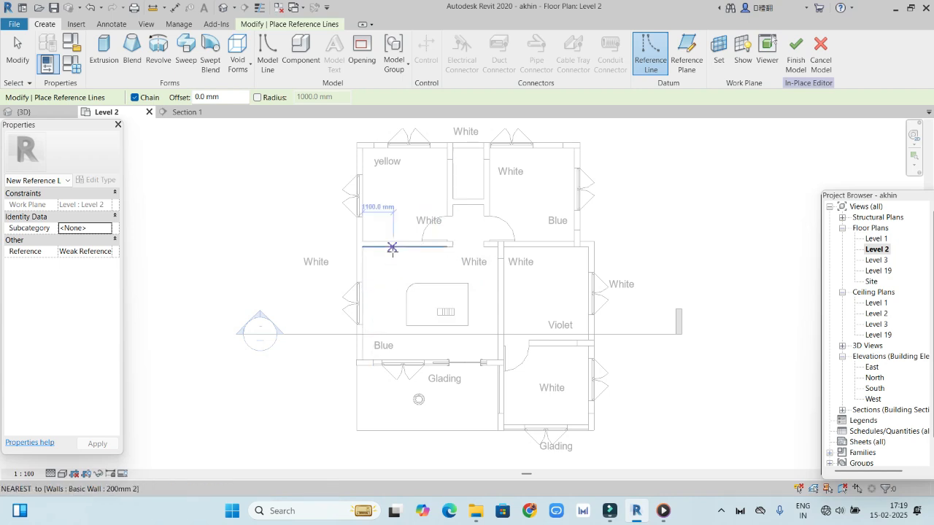
{"action": "left_click", "coordinate": [367, 264]}
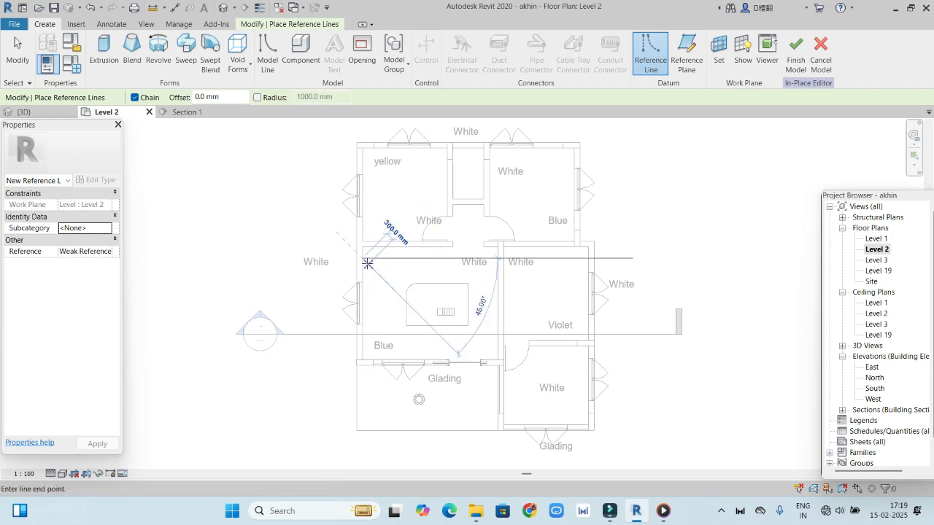
{"action": "left_click", "coordinate": [454, 257]}
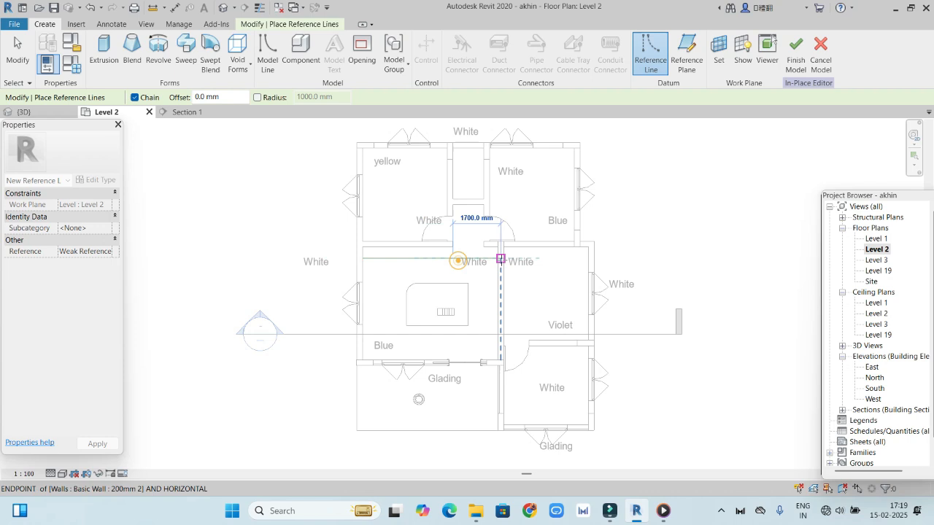
{"action": "right_click", "coordinate": [521, 211]}
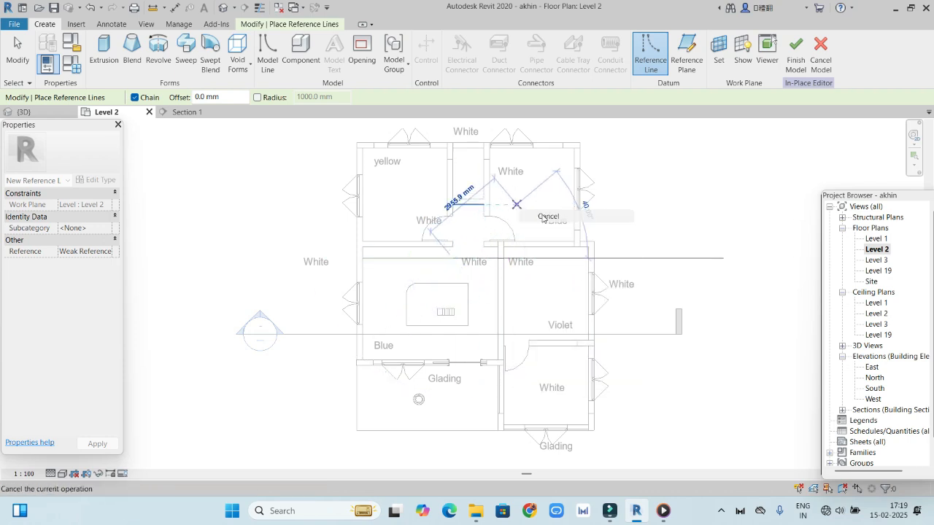
{"action": "left_click", "coordinate": [542, 217]}
{"action": "right_click", "coordinate": [479, 220]}
{"action": "left_click", "coordinate": [499, 225]}
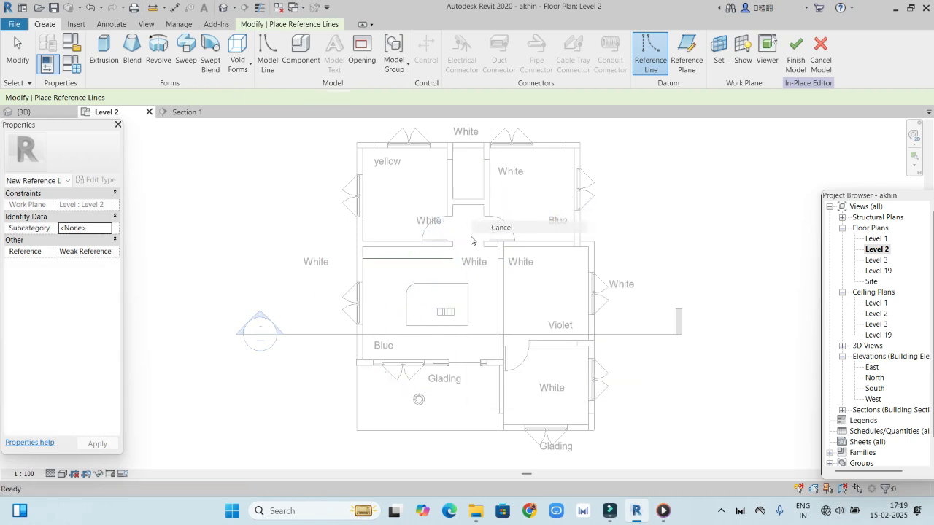
{"action": "left_click", "coordinate": [436, 257]}
{"action": "key", "text": "Delete"}
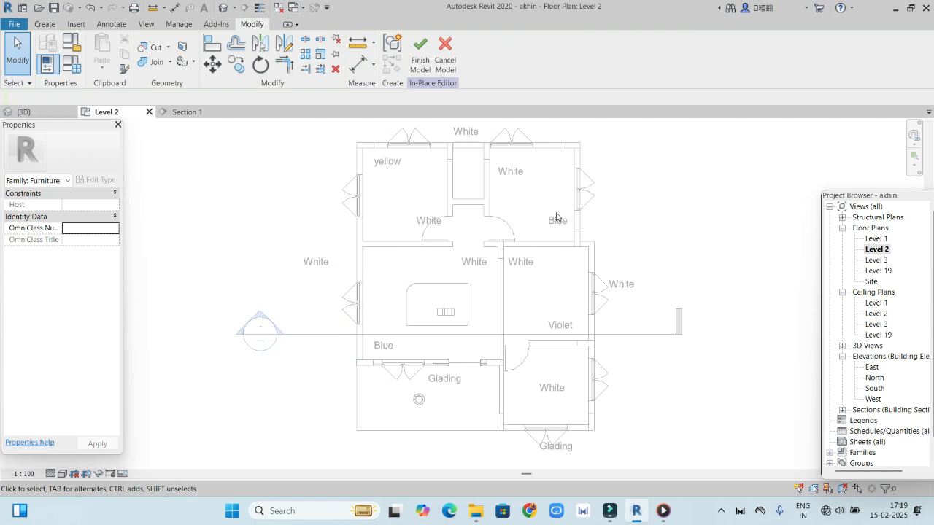
Start an extrusion, pick the wall behind the table as its work plane and open Section 1 for sketching
{"action": "left_click", "coordinate": [44, 24]}
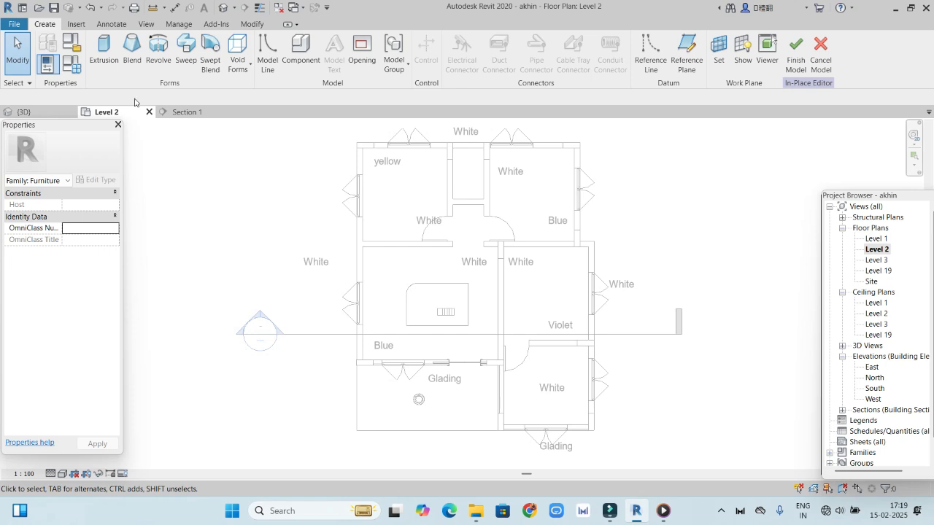
{"action": "left_click", "coordinate": [104, 50]}
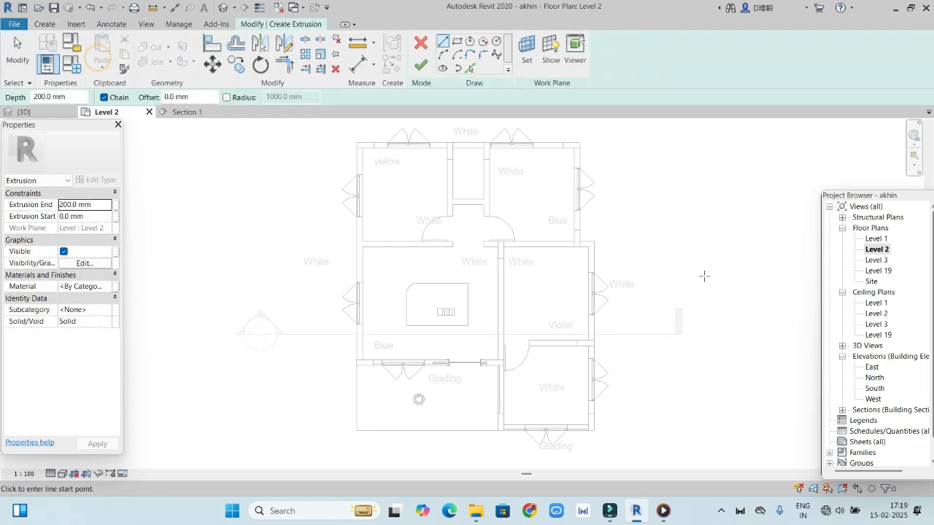
{"action": "left_click", "coordinate": [526, 52]}
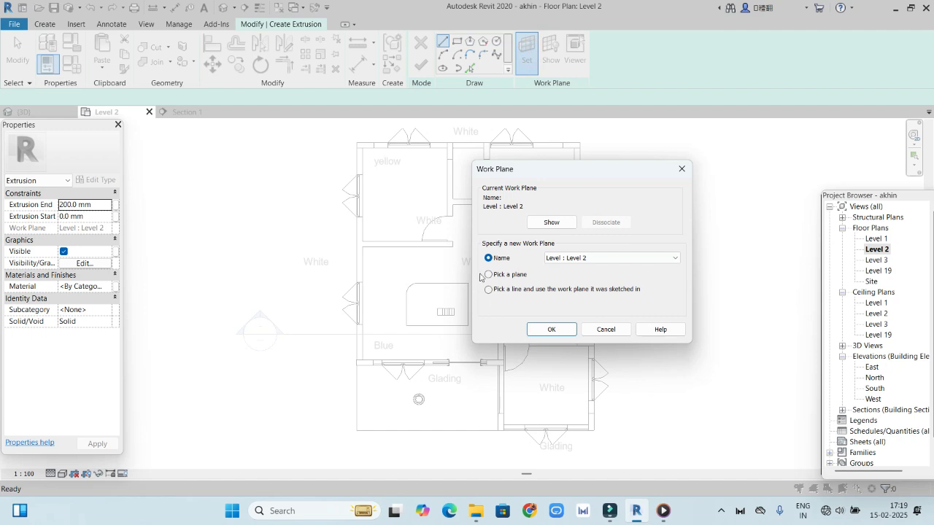
{"action": "left_click", "coordinate": [489, 275]}
{"action": "left_click", "coordinate": [552, 329]}
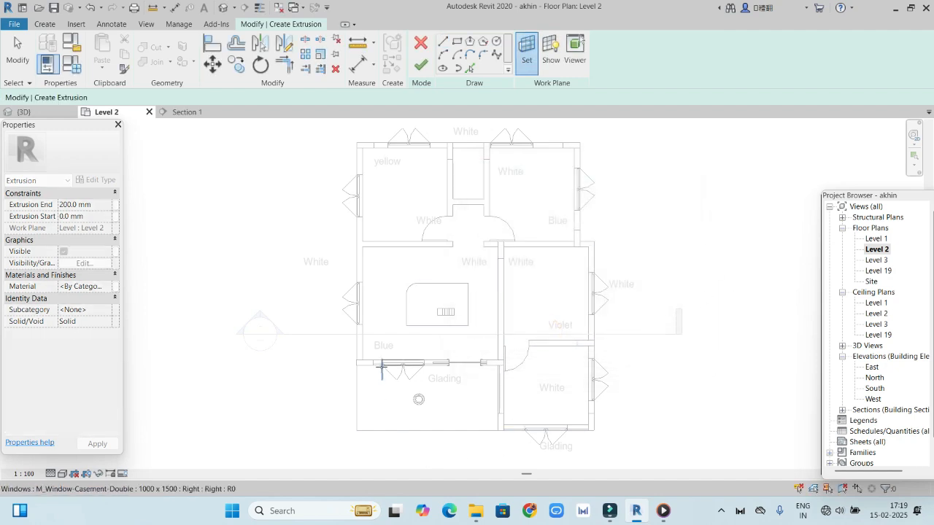
{"action": "scroll", "coordinate": [398, 290], "scroll_direction": "up", "scroll_amount": 4}
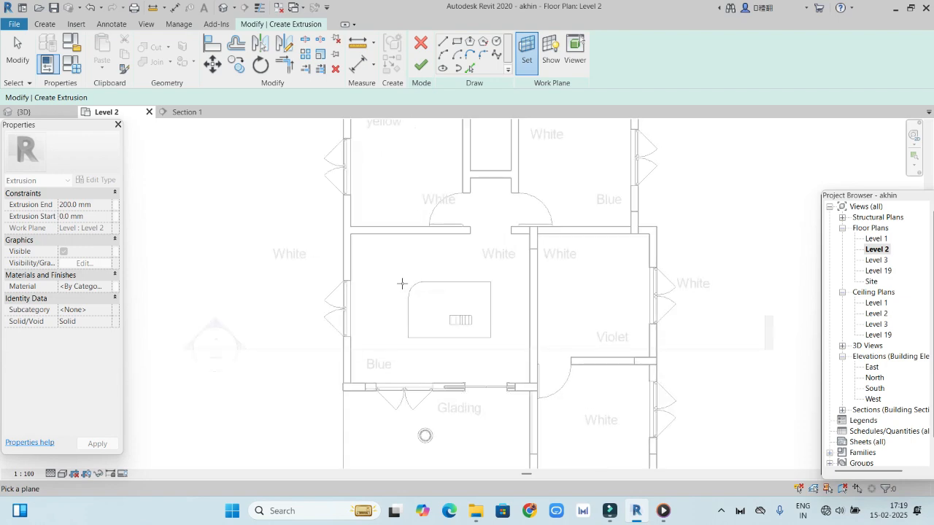
{"action": "scroll", "coordinate": [434, 286], "scroll_direction": "down", "scroll_amount": 3}
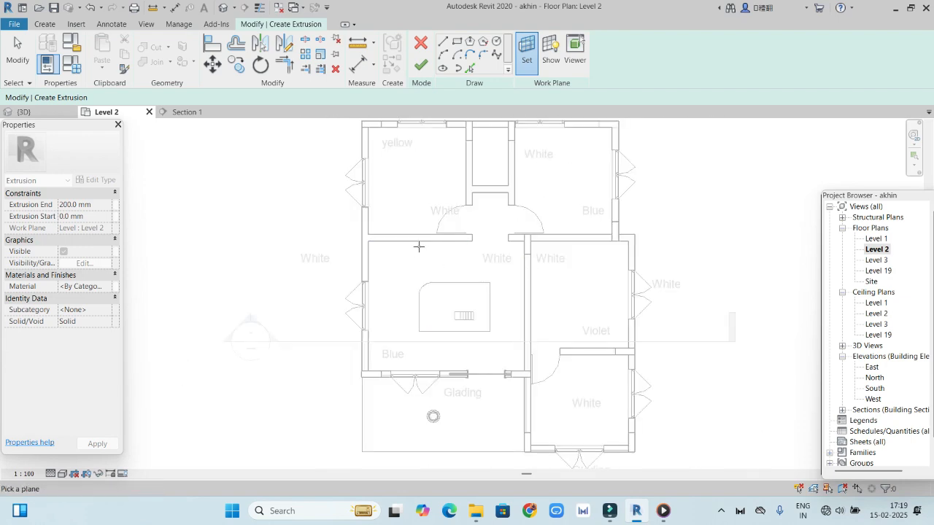
{"action": "left_click", "coordinate": [419, 241]}
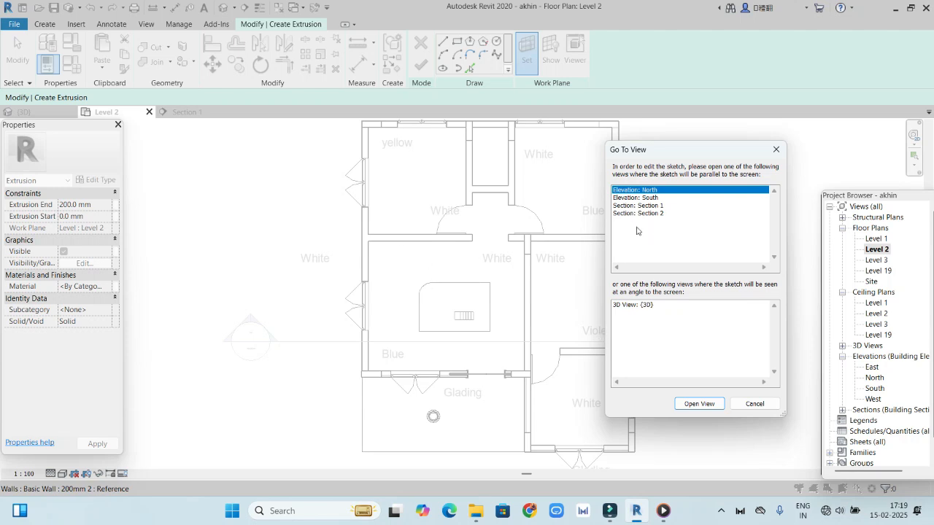
{"action": "left_click", "coordinate": [637, 207]}
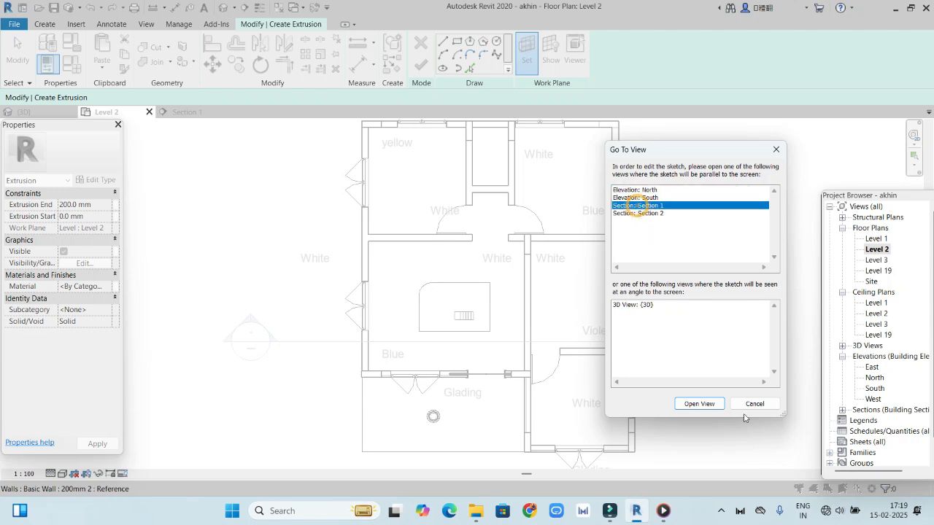
{"action": "left_click", "coordinate": [705, 407]}
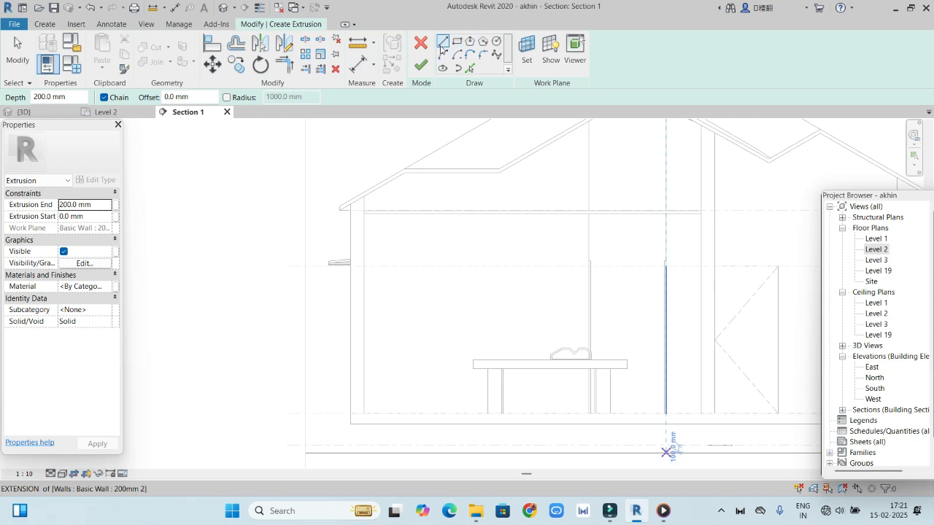
Sketch a closed house-shaped profile with a peaked top on the wall beside the table and finish it as a 200 mm extrusion
{"action": "left_click", "coordinate": [441, 45]}
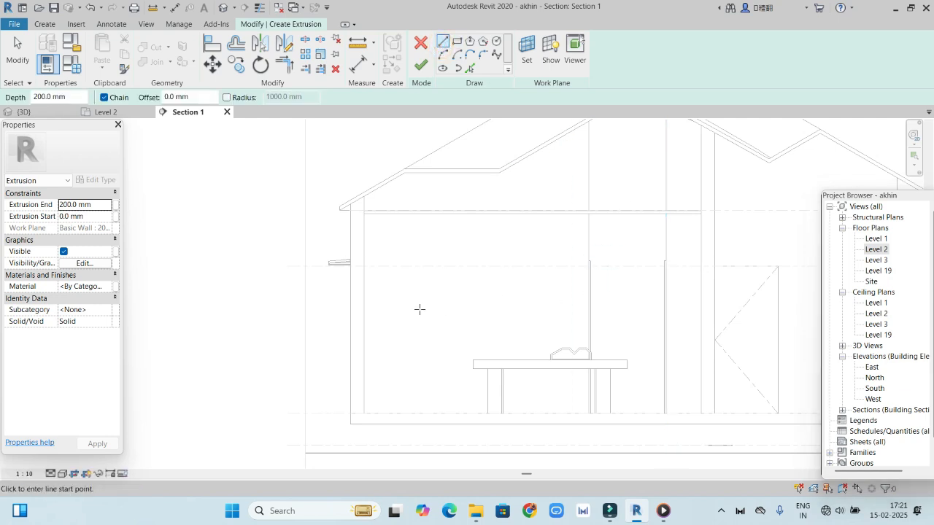
{"action": "left_click", "coordinate": [419, 309]}
{"action": "left_click", "coordinate": [419, 274]}
{"action": "left_click", "coordinate": [498, 273]}
{"action": "left_click", "coordinate": [498, 309]}
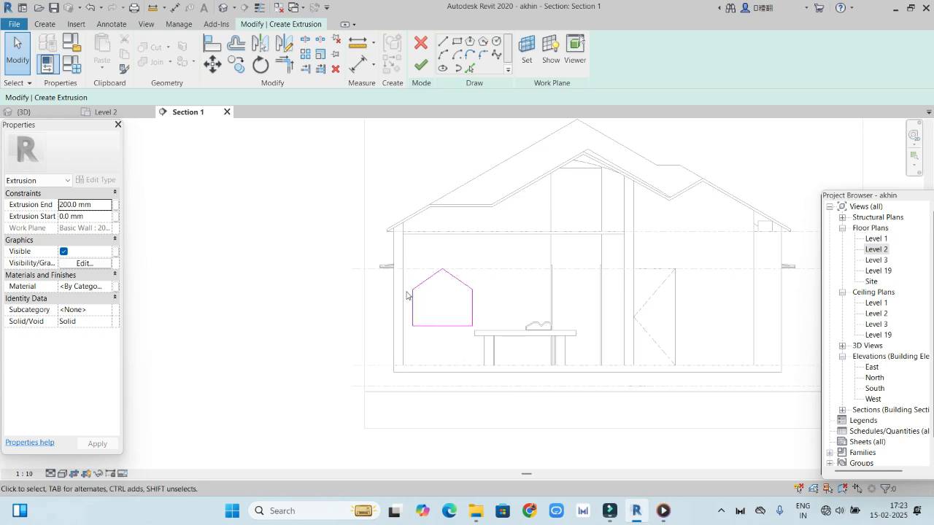
{"action": "left_click", "coordinate": [420, 66]}
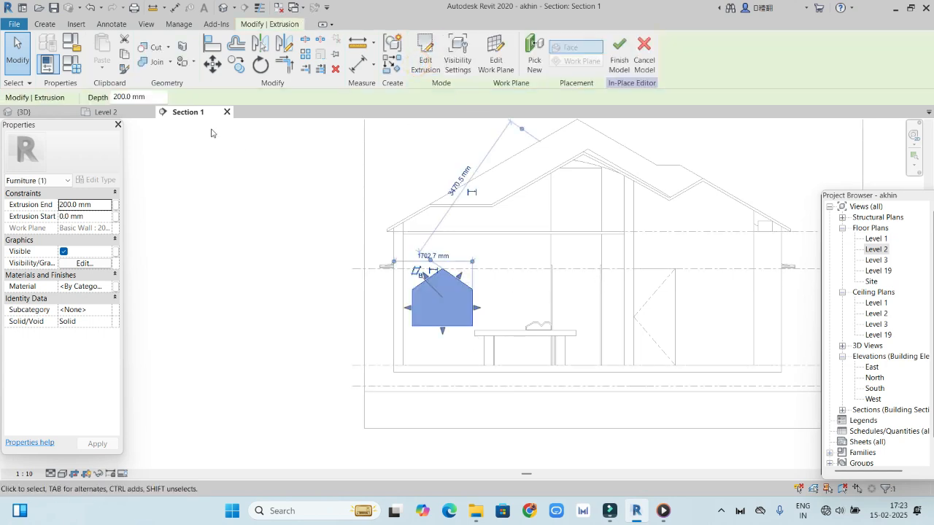
Set the extrusion end of the house-shaped solid to 500 mm, finish the in-place model and dismiss the save reminder without saving
{"action": "left_click", "coordinate": [22, 111]}
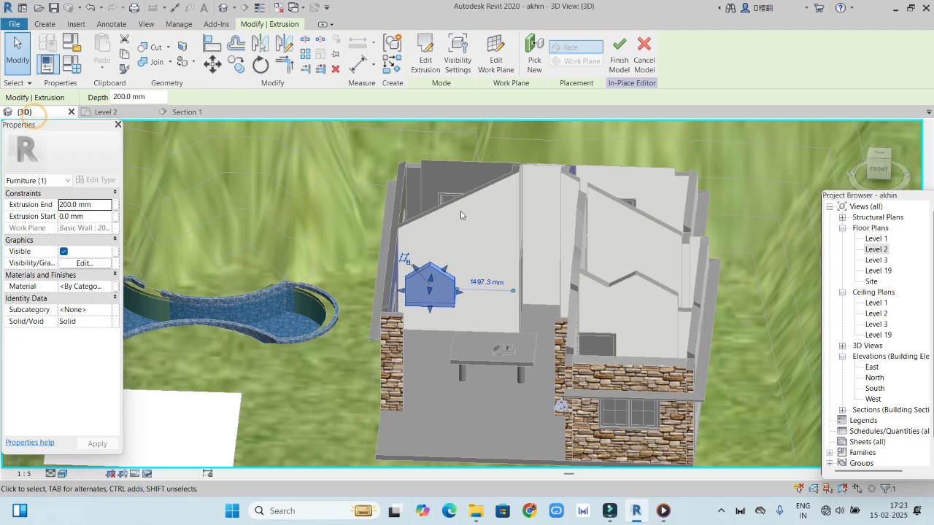
{"action": "left_click", "coordinate": [454, 404]}
{"action": "left_click_drag", "start_coordinate": [879, 172], "coordinate": [866, 182]}
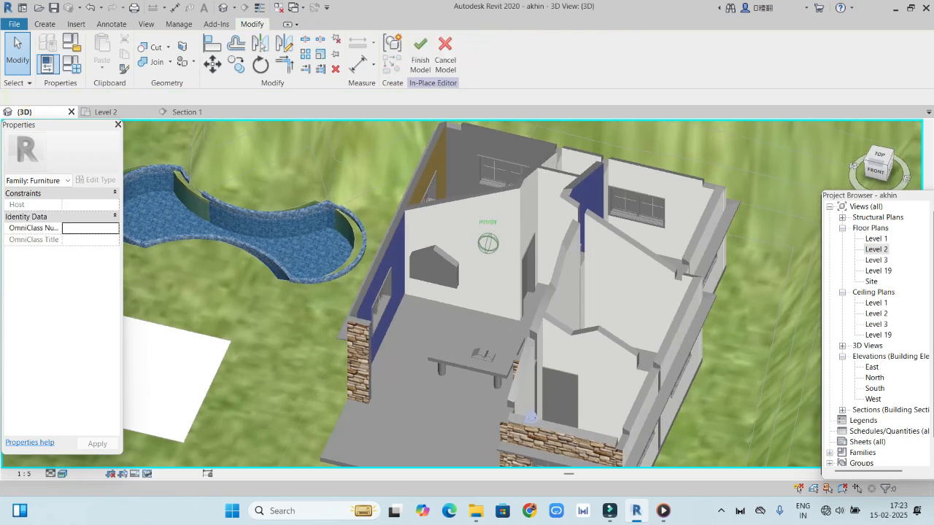
{"action": "left_click", "coordinate": [879, 157]}
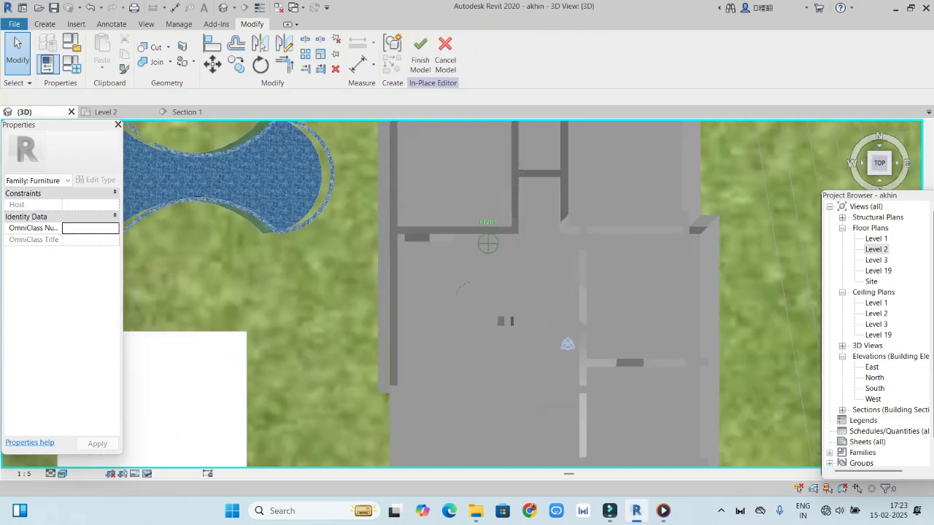
{"action": "middle_click_drag", "start_coordinate": [519, 289], "coordinate": [521, 244], "text": "shift"}
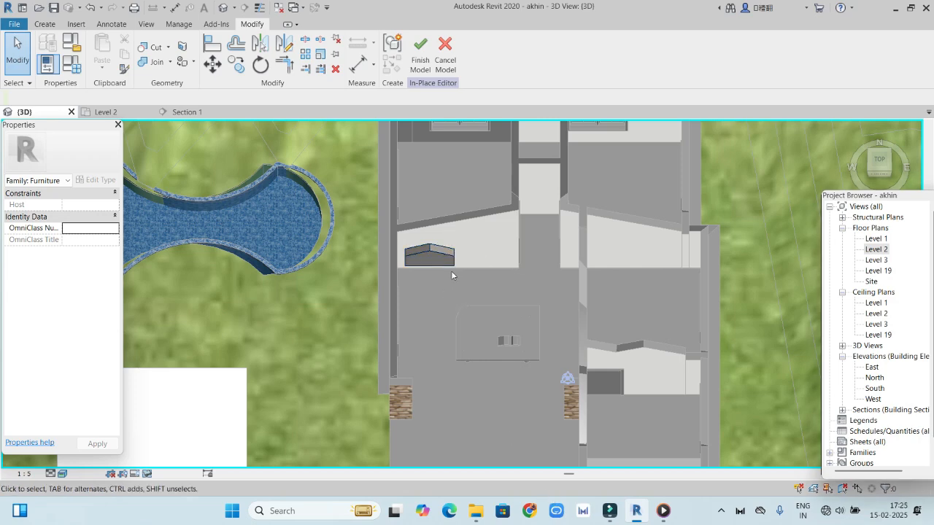
{"action": "left_click", "coordinate": [445, 255]}
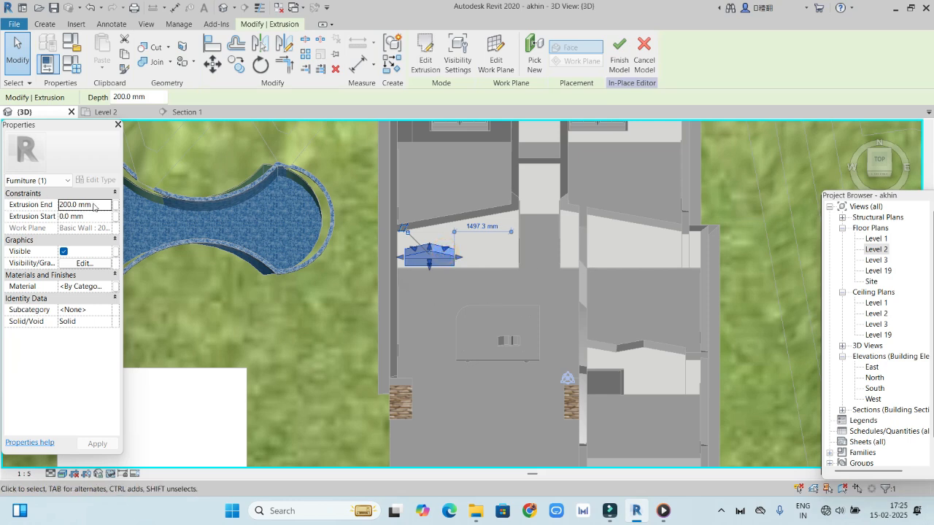
{"action": "left_click", "coordinate": [70, 205]}
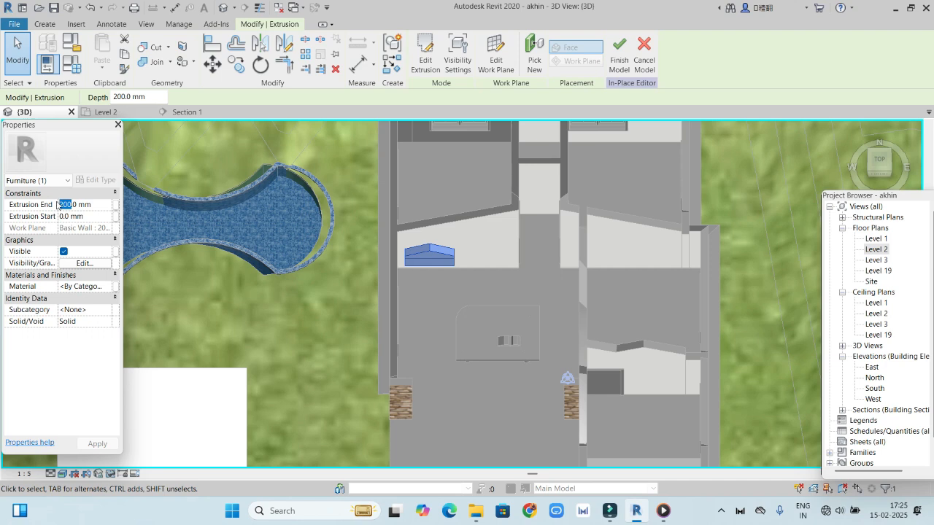
{"action": "type", "text": "0"}
{"action": "key", "text": "Return"}
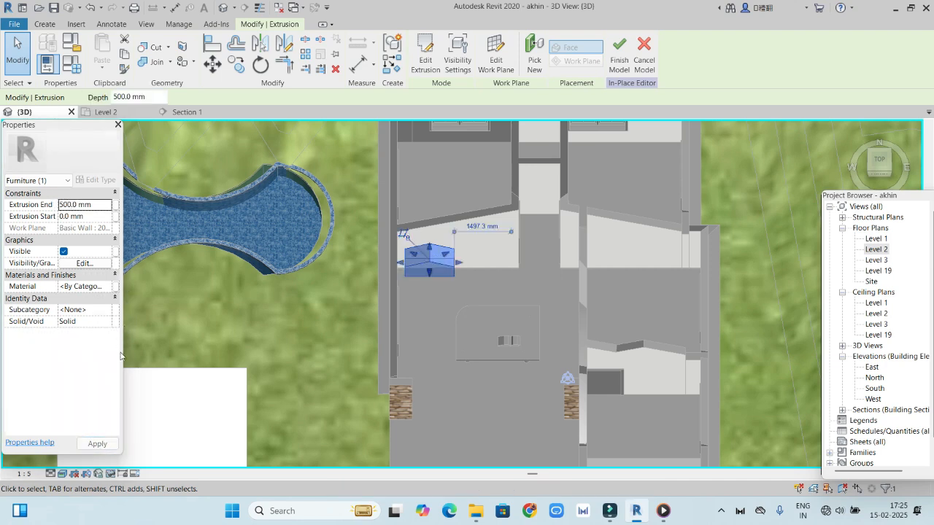
{"action": "left_click", "coordinate": [421, 316]}
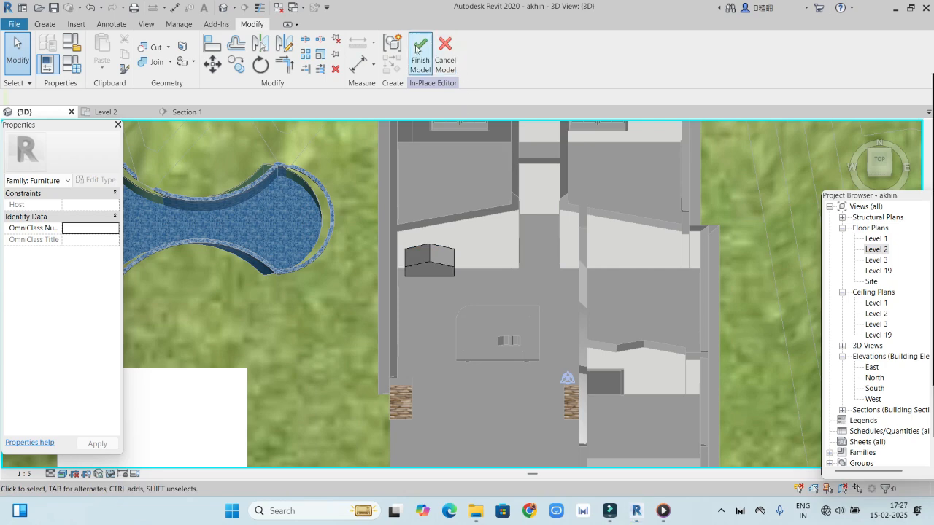
{"action": "left_click", "coordinate": [418, 54]}
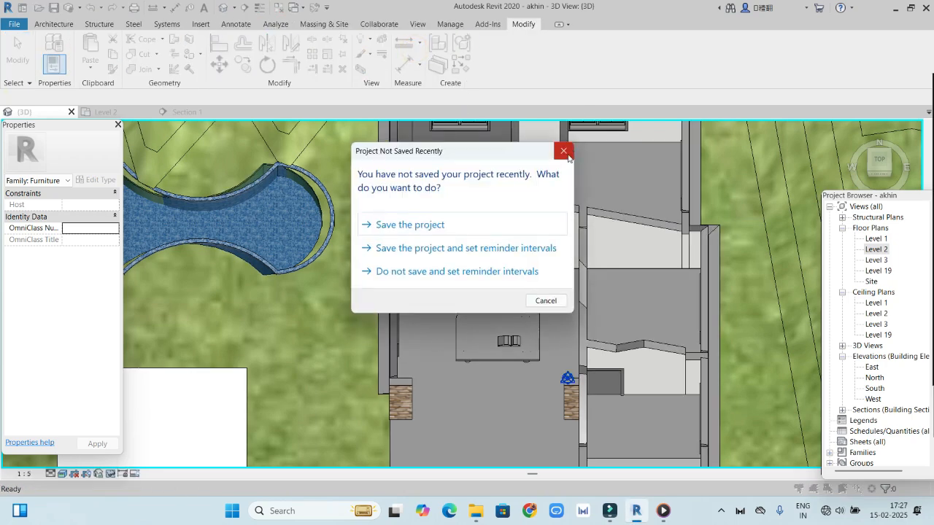
{"action": "left_click", "coordinate": [566, 154]}
Open the house-shaped WM furniture on the living room wall for in-place editing from the 3D view
{"action": "scroll", "coordinate": [478, 282], "scroll_direction": "up", "scroll_amount": 2}
{"action": "middle_click_drag", "start_coordinate": [370, 300], "coordinate": [500, 263]}
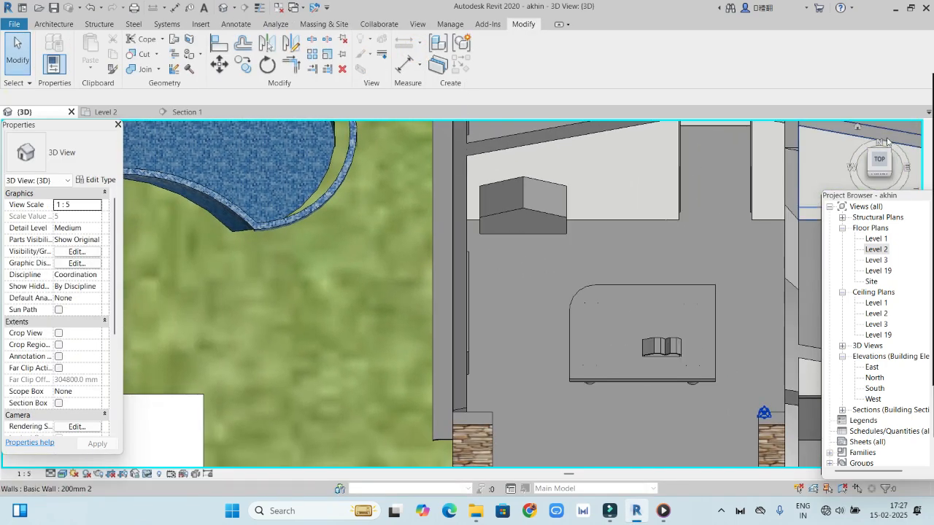
{"action": "left_click", "coordinate": [880, 167]}
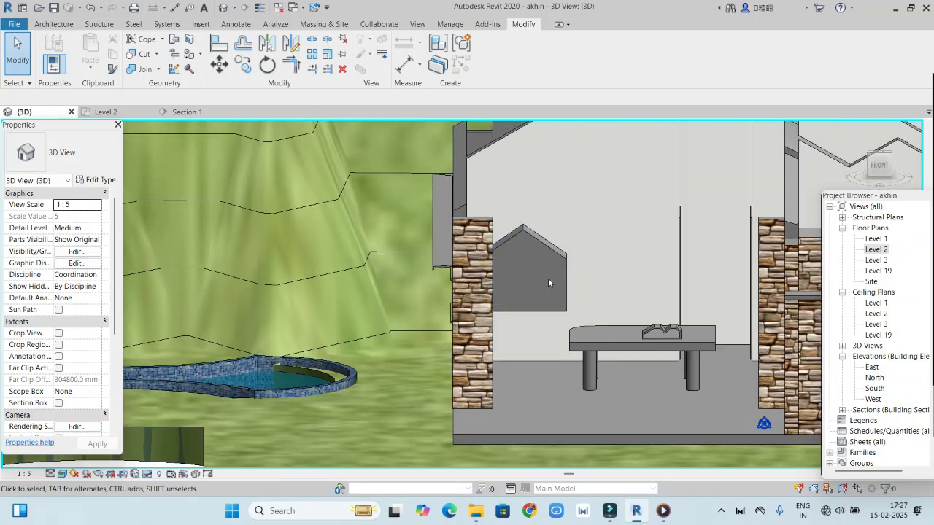
{"action": "middle_click_drag", "start_coordinate": [549, 296], "coordinate": [482, 343], "text": "shift"}
{"action": "middle_click_drag", "start_coordinate": [647, 244], "coordinate": [636, 244], "text": "shift"}
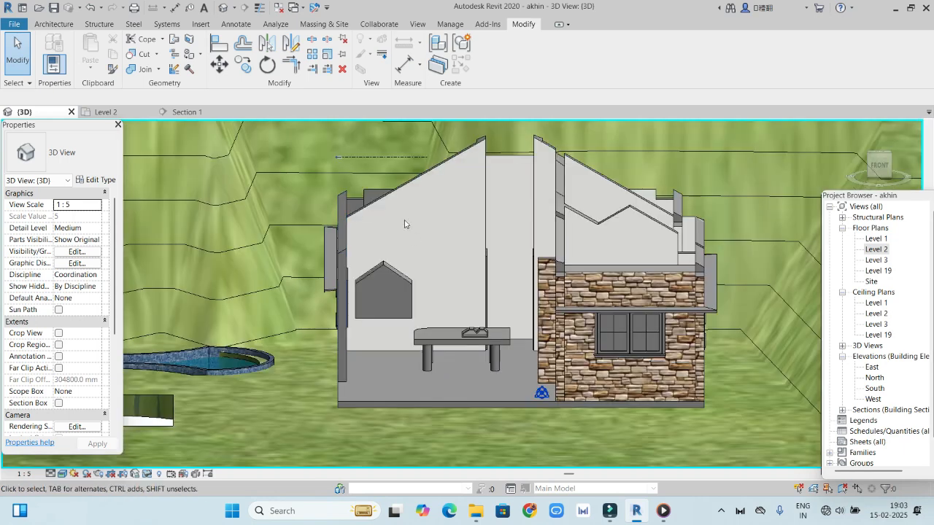
{"action": "left_click", "coordinate": [400, 294]}
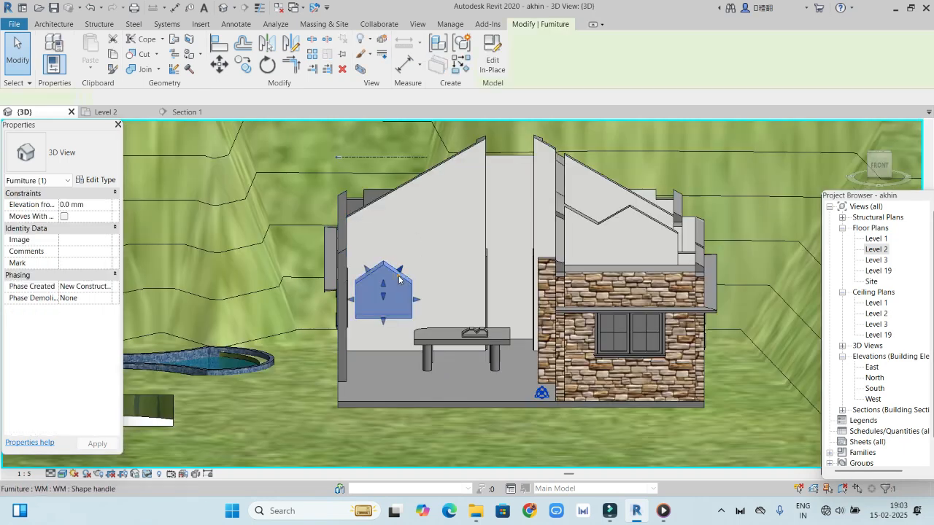
{"action": "left_click", "coordinate": [492, 57]}
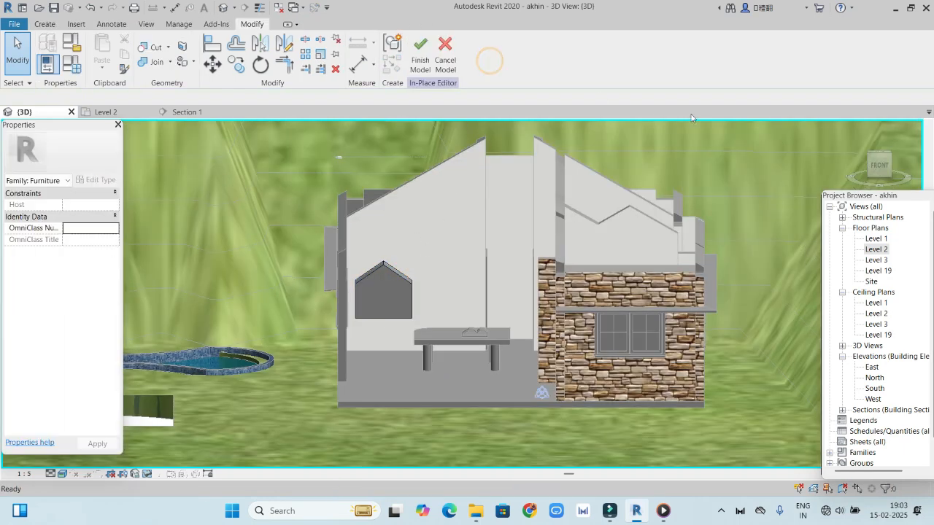
Start a void extrusion, pick the wall face behind the element in the Level 2 plan as its work plane and open Section 1
{"action": "left_click", "coordinate": [44, 24]}
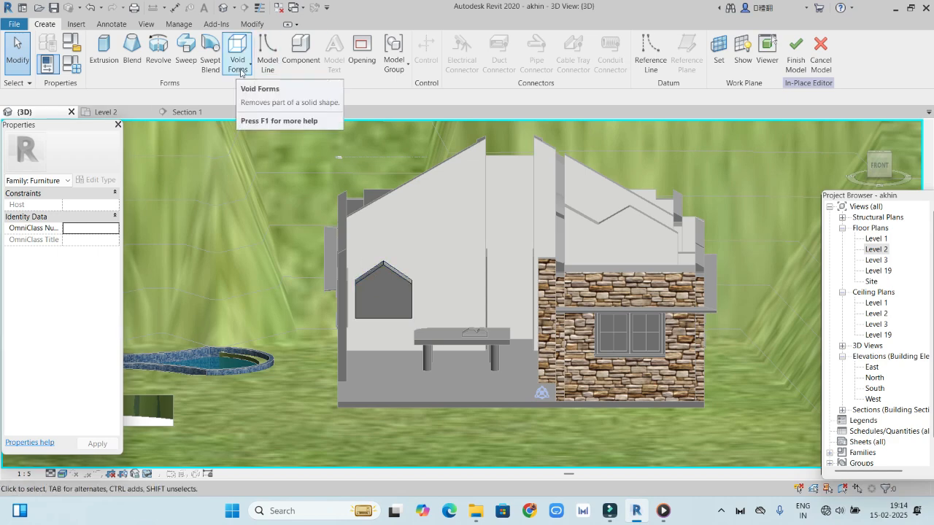
{"action": "left_click", "coordinate": [241, 67]}
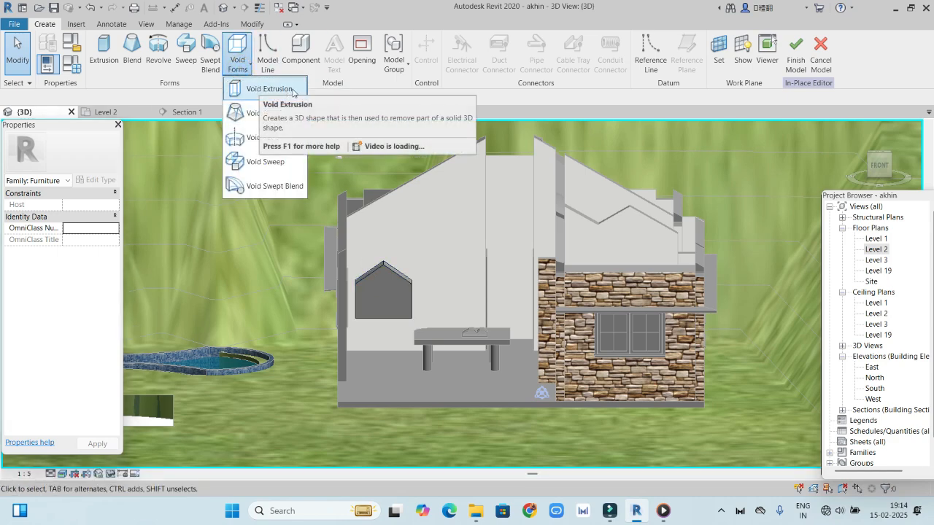
{"action": "left_click", "coordinate": [269, 89]}
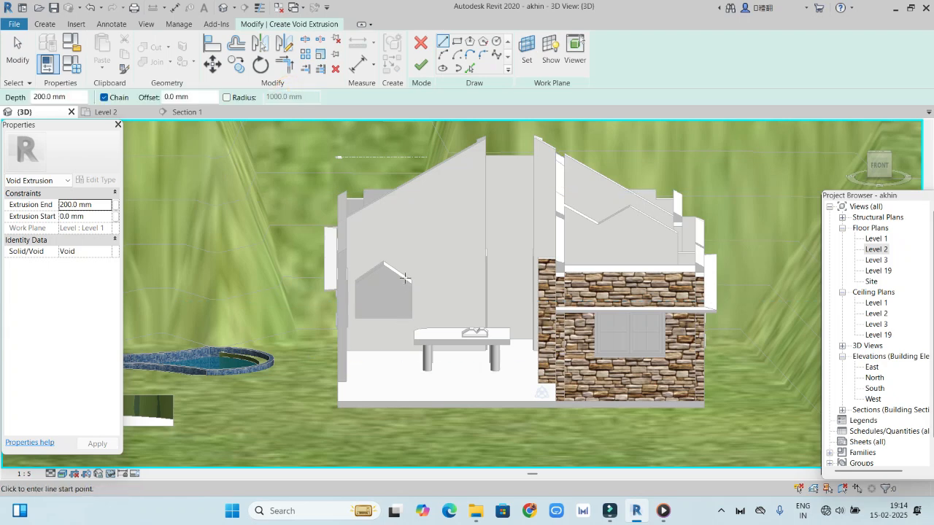
{"action": "double_click", "coordinate": [874, 250]}
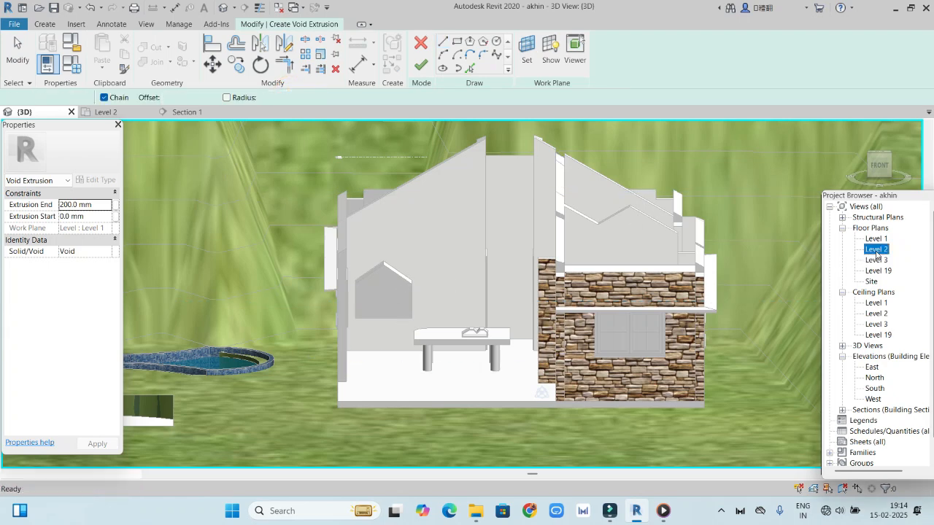
{"action": "scroll", "coordinate": [460, 263], "scroll_direction": "down", "scroll_amount": 3}
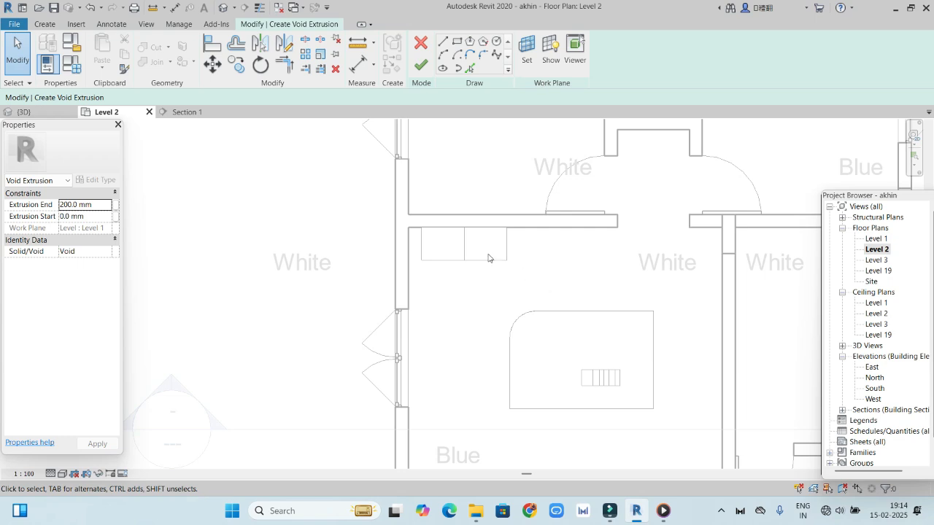
{"action": "left_click", "coordinate": [527, 61]}
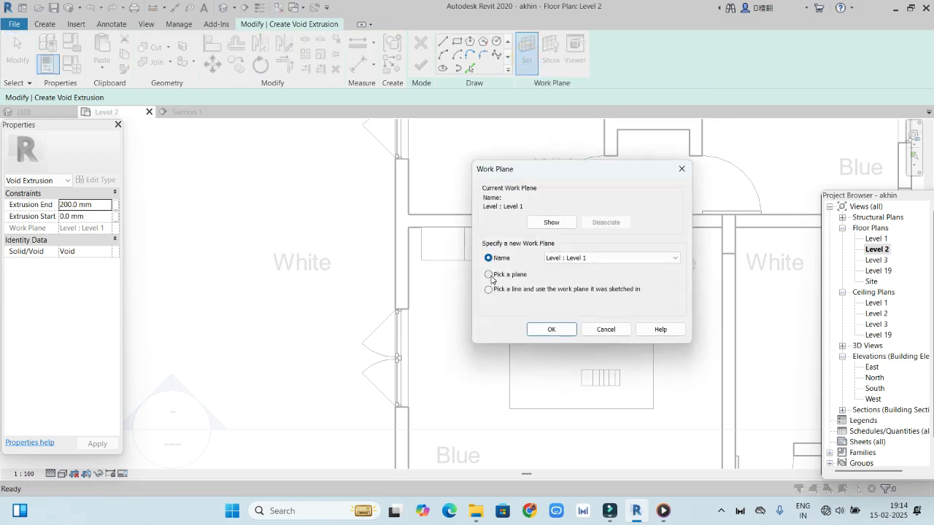
{"action": "left_click", "coordinate": [489, 274]}
{"action": "left_click", "coordinate": [552, 329]}
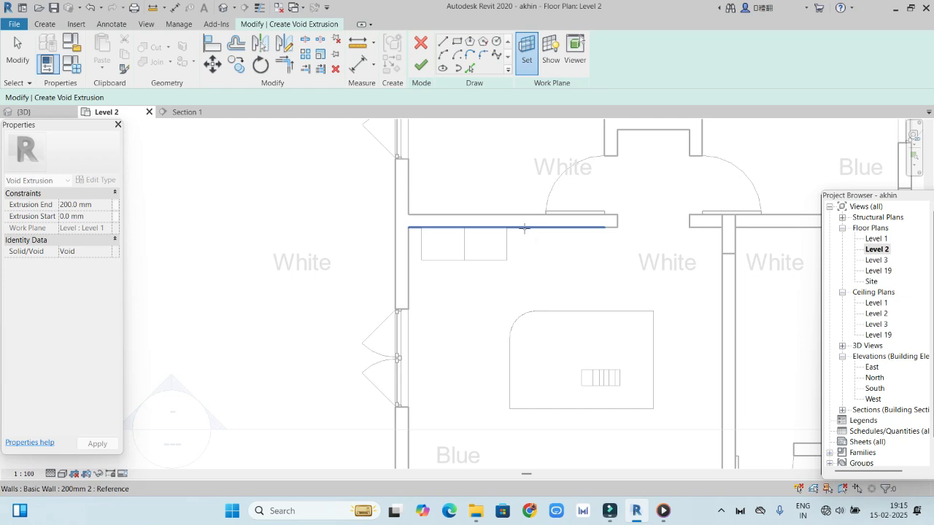
{"action": "left_click", "coordinate": [524, 228]}
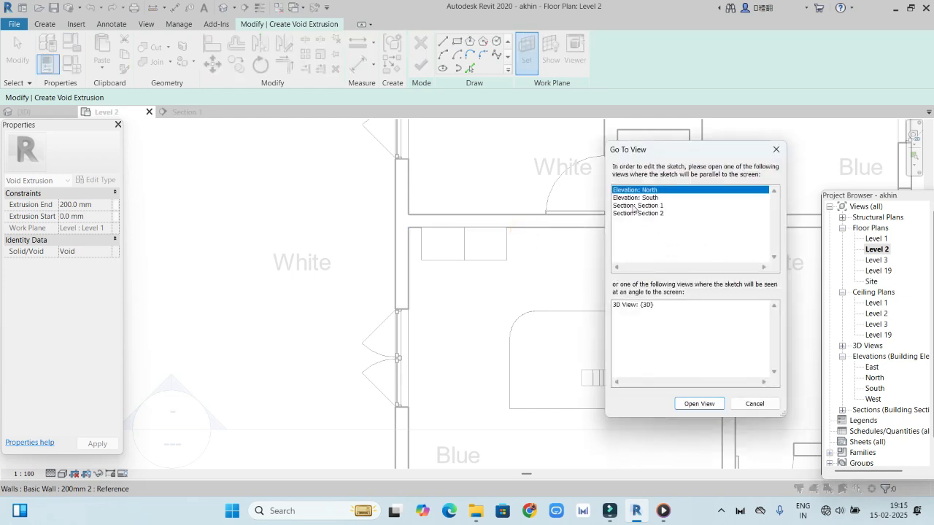
{"action": "left_click", "coordinate": [648, 207]}
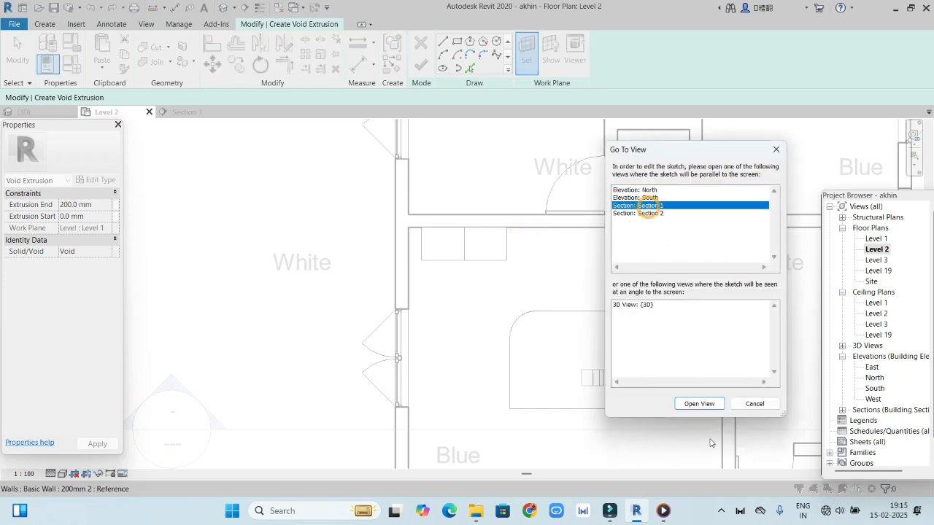
{"action": "left_click", "coordinate": [697, 404]}
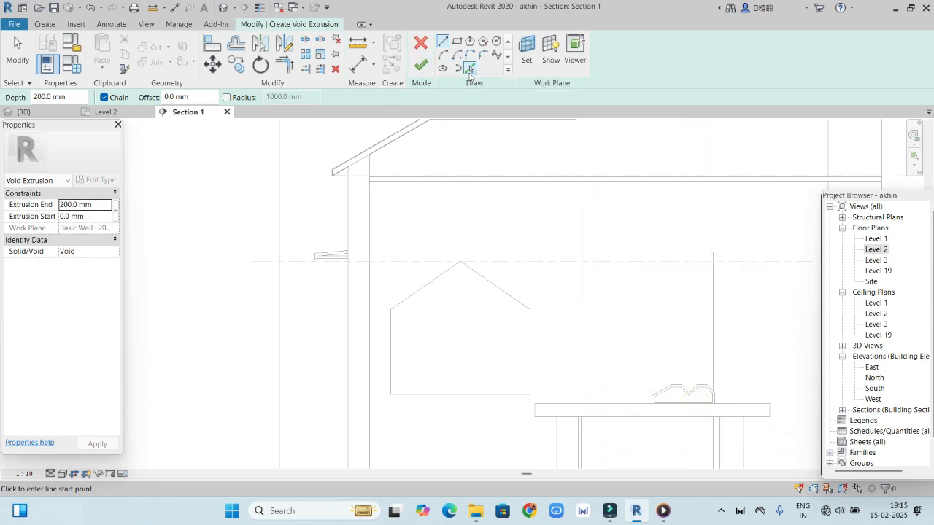
Sketch the void profile by offsetting all five edges of the house shape 50 mm inward and finish it as a 200 mm void extrusion
{"action": "left_click", "coordinate": [469, 69]}
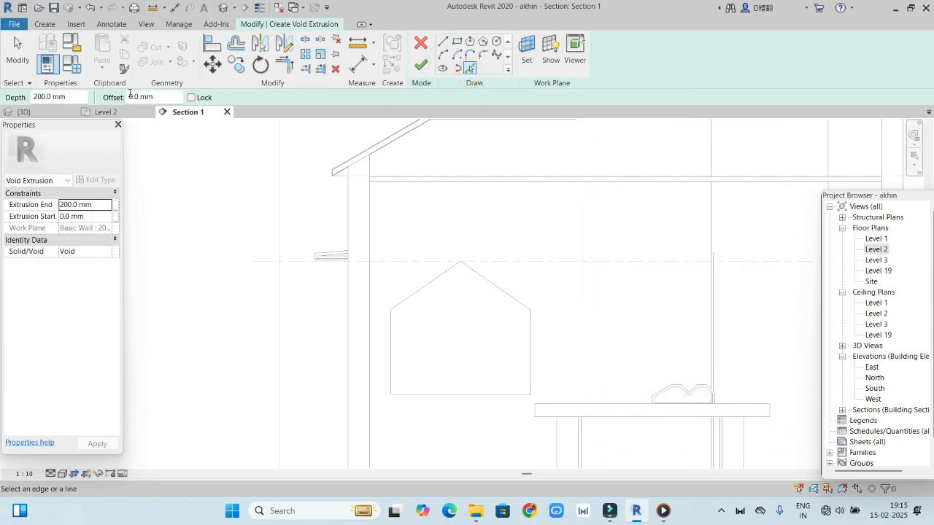
{"action": "double_click", "coordinate": [134, 96]}
{"action": "left_click", "coordinate": [423, 289]}
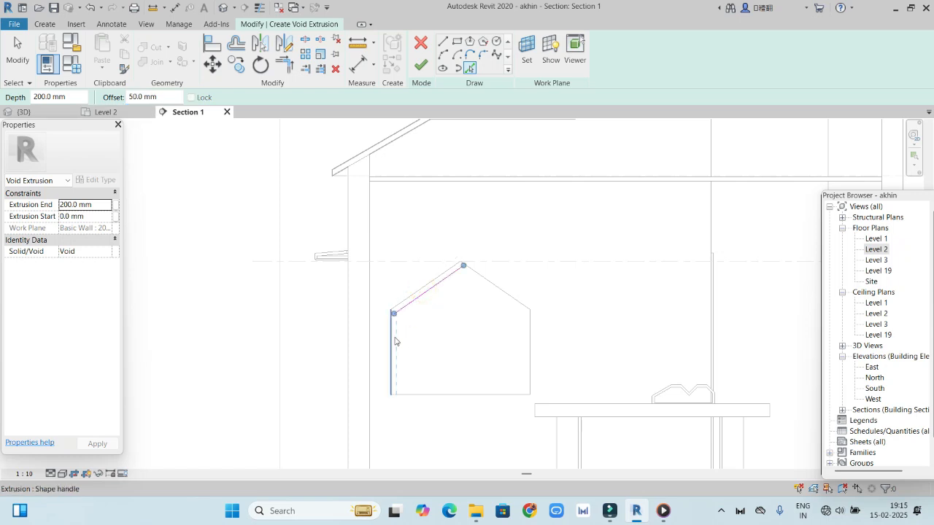
{"action": "left_click", "coordinate": [394, 336]}
{"action": "left_click", "coordinate": [440, 395]}
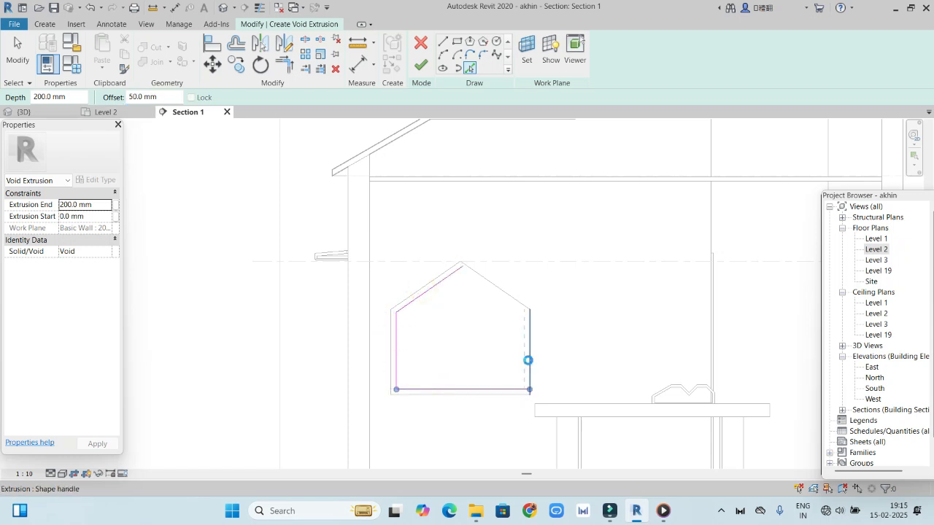
{"action": "left_click", "coordinate": [528, 361]}
{"action": "left_click", "coordinate": [497, 288]}
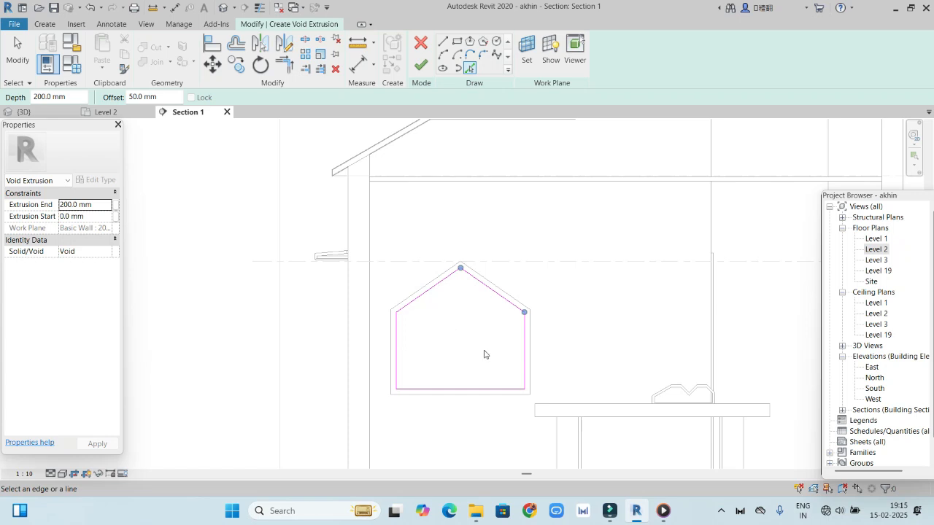
{"action": "left_click", "coordinate": [420, 66]}
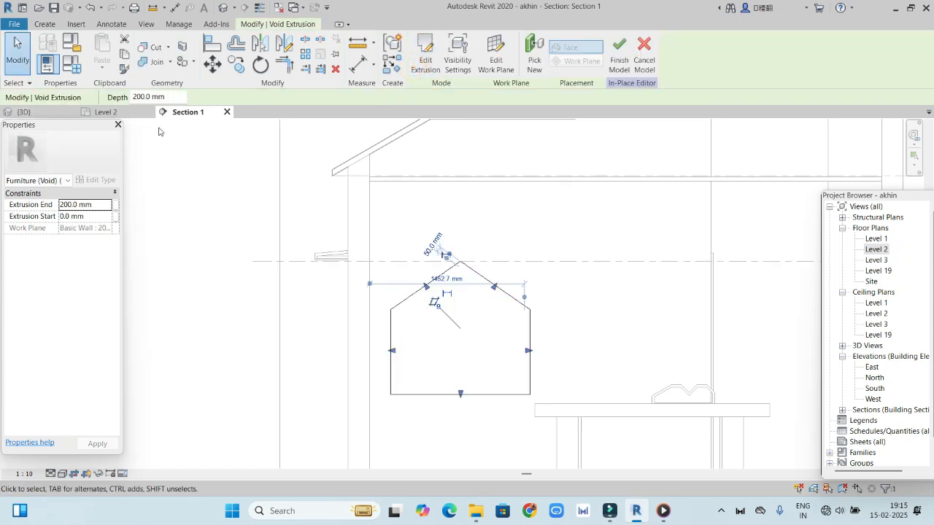
In the Level 2 plan, stretch the void to the solid's front face, pull its back face in to 400 mm depth, and finish the model
{"action": "double_click", "coordinate": [876, 249]}
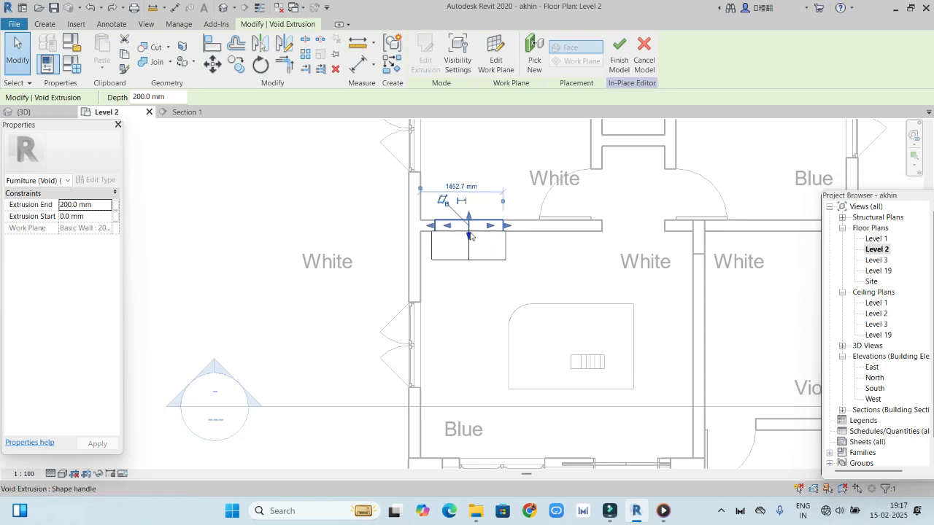
{"action": "left_click_drag", "start_coordinate": [468, 236], "coordinate": [469, 263]}
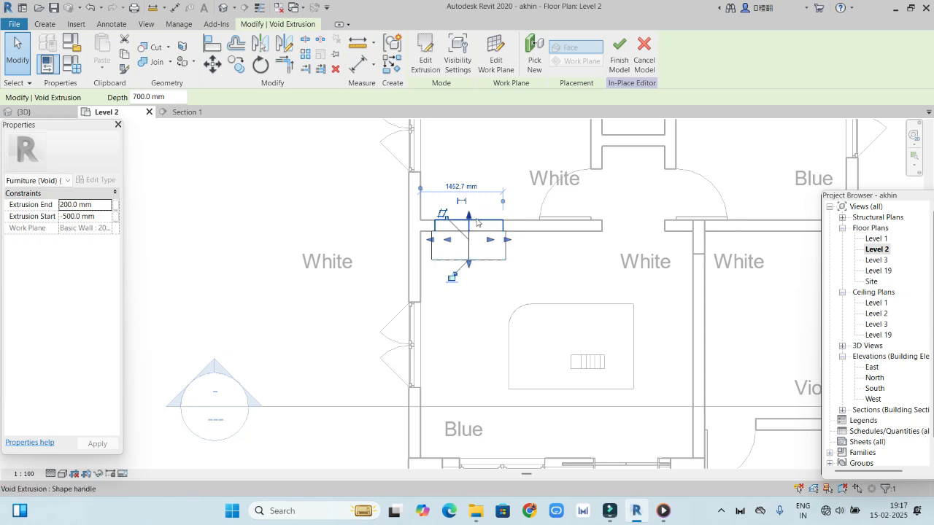
{"action": "left_click_drag", "start_coordinate": [471, 217], "coordinate": [471, 243]}
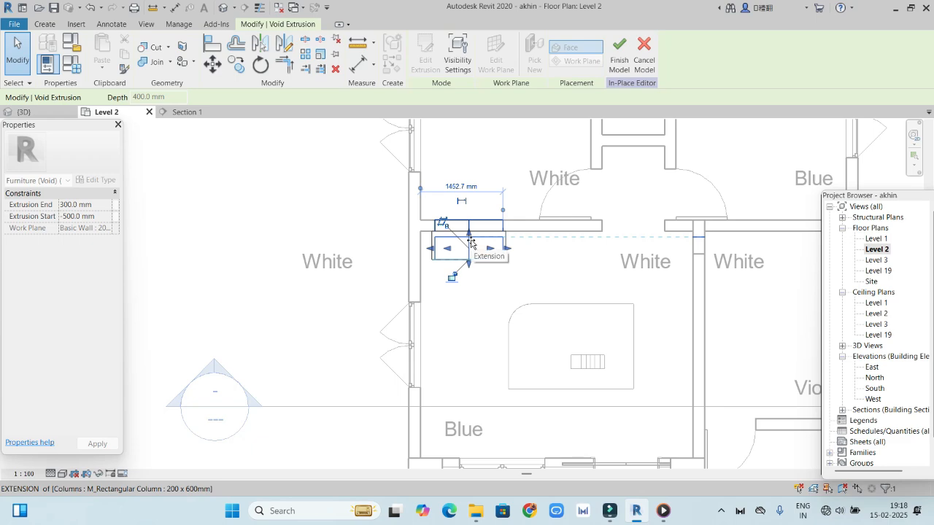
{"action": "left_click", "coordinate": [619, 51]}
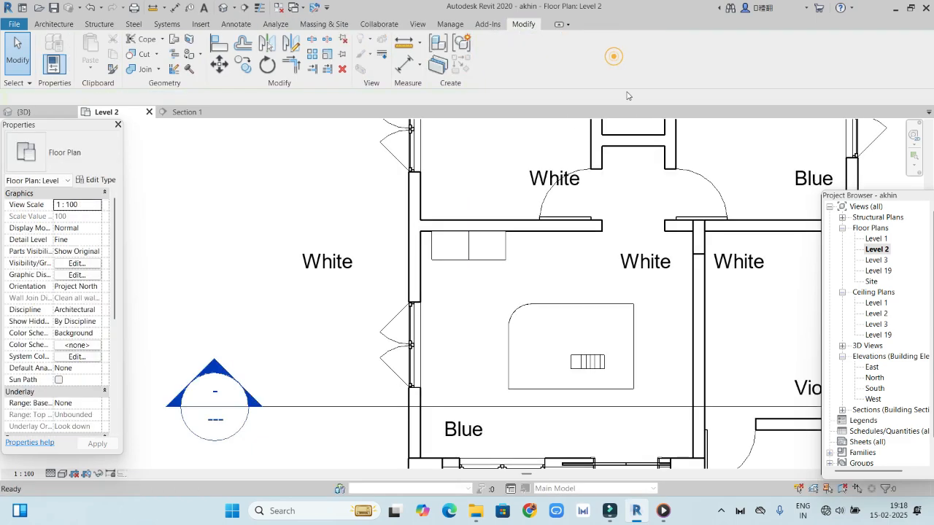
Examine the hollowed house-shaped furniture on the wall up close and at an angle in the 3D view
{"action": "left_click", "coordinate": [46, 114]}
{"action": "scroll", "coordinate": [382, 297], "scroll_direction": "up", "scroll_amount": 6}
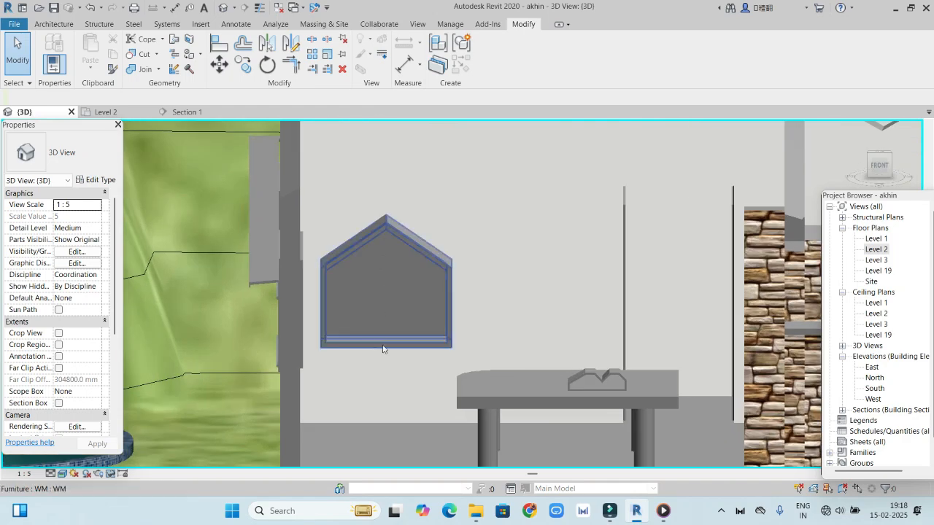
{"action": "left_click_drag", "start_coordinate": [880, 168], "coordinate": [869, 174]}
{"action": "scroll", "coordinate": [293, 307], "scroll_direction": "up", "scroll_amount": 3}
{"action": "middle_click_drag", "start_coordinate": [357, 274], "coordinate": [397, 229]}
{"action": "scroll", "coordinate": [397, 228], "scroll_direction": "down", "scroll_amount": 4}
{"action": "scroll", "coordinate": [400, 241], "scroll_direction": "down", "scroll_amount": 2}
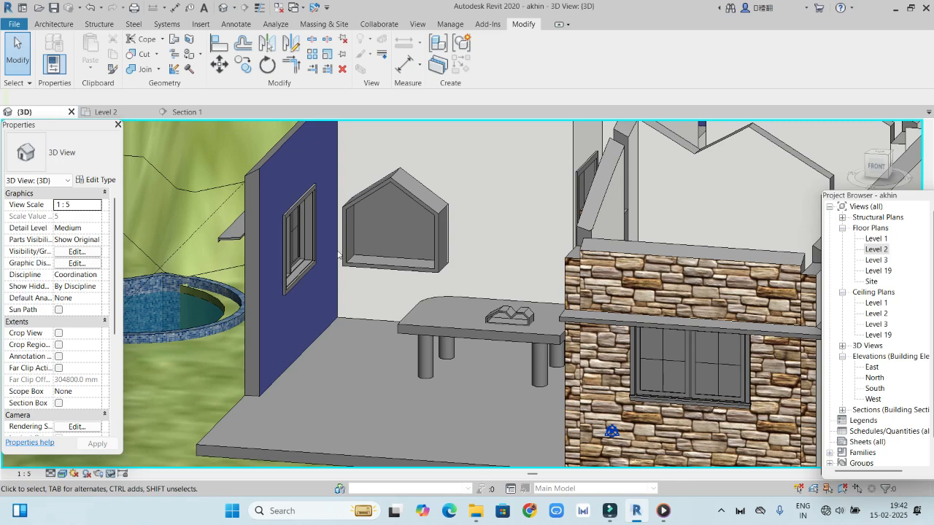
{"action": "scroll", "coordinate": [399, 241], "scroll_direction": "up", "scroll_amount": 4}
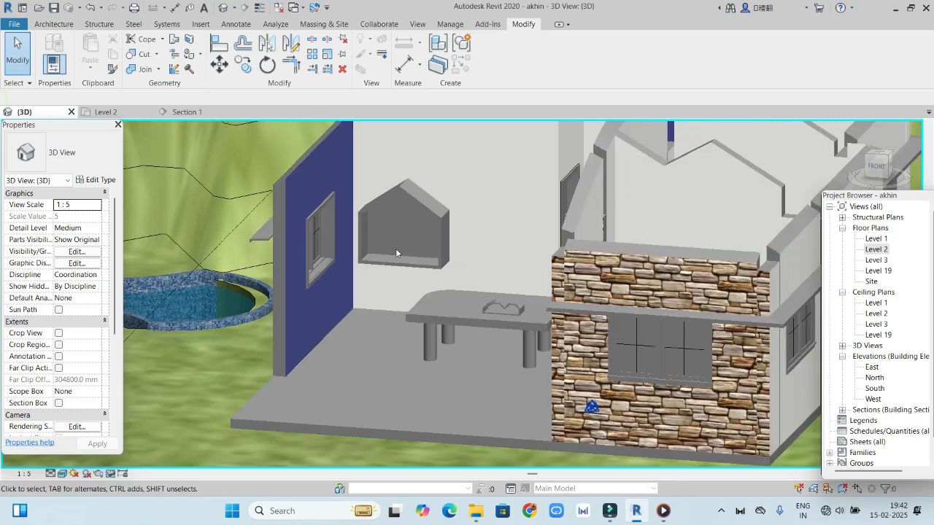
{"action": "middle_click_drag", "start_coordinate": [404, 235], "coordinate": [481, 257]}
{"action": "scroll", "coordinate": [457, 212], "scroll_direction": "down", "scroll_amount": 4}
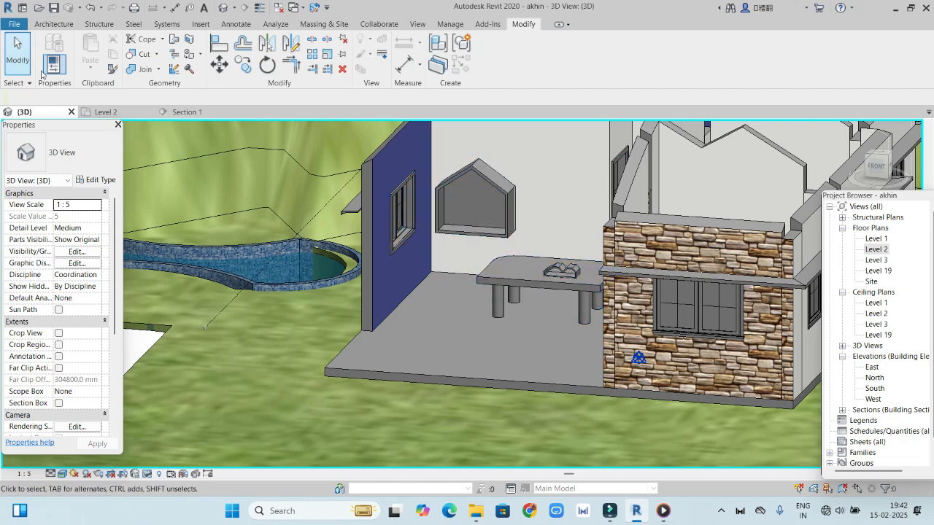
Reopen the hollowed WM furniture for in-place editing
{"action": "left_click", "coordinate": [500, 176]}
{"action": "left_click", "coordinate": [497, 60]}
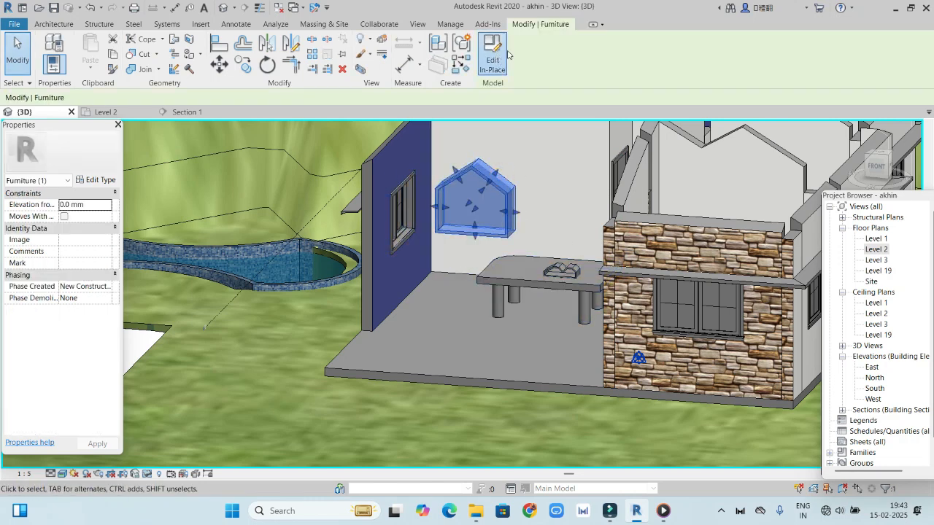